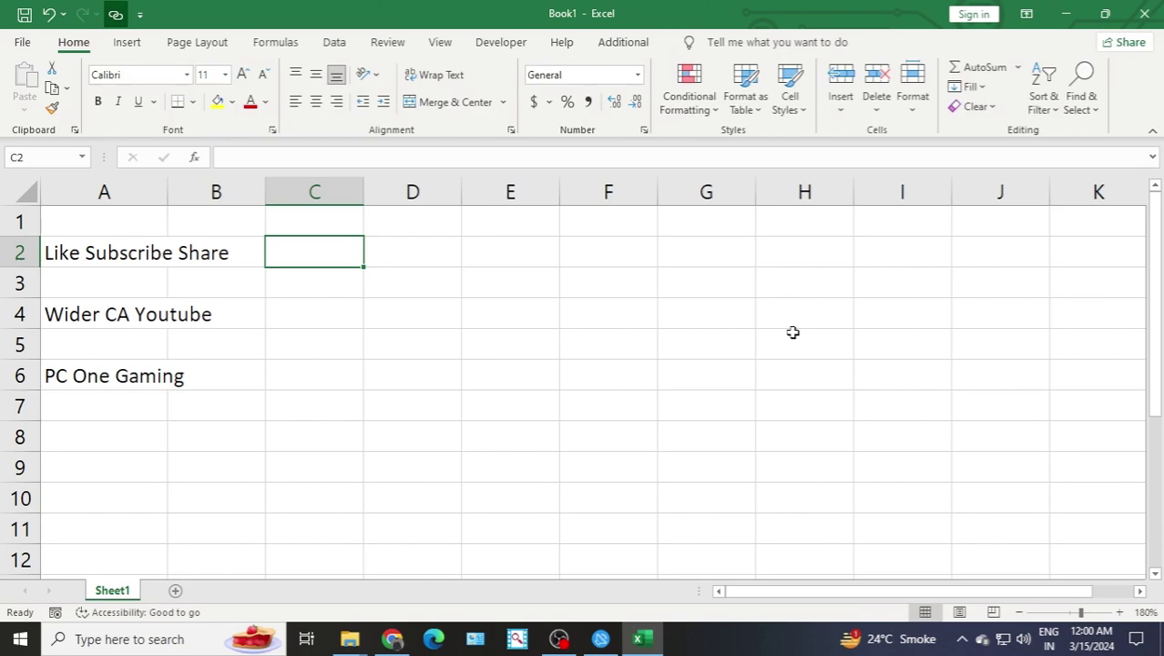
Enter a first FIND formula in C2 that searches the phrase in A2
{"action": "type", "text": "=f"}
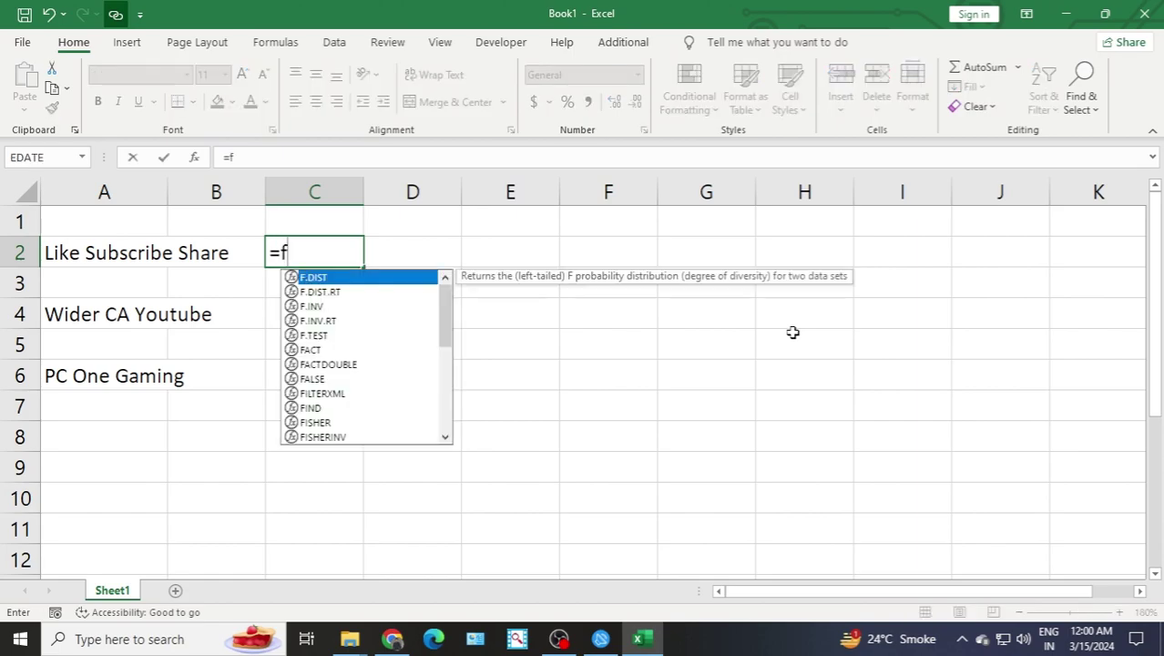
{"action": "type", "text": "ind"}
{"action": "key", "text": "Tab"}
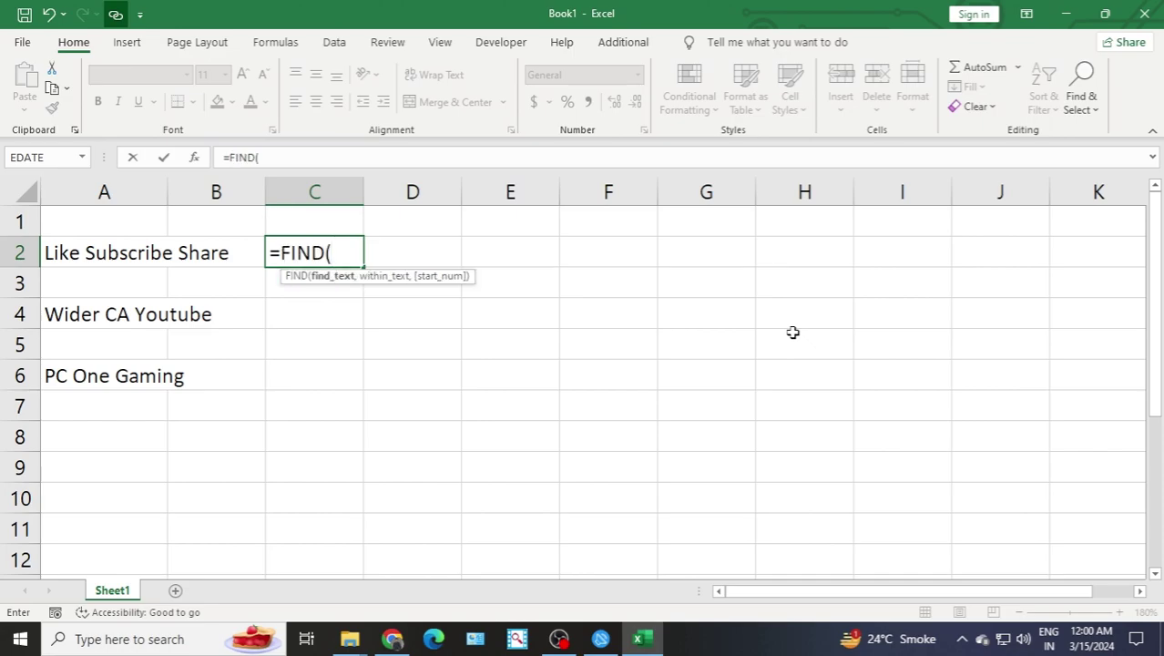
{"action": "type", "text": "\"S\""}
{"action": "type", "text": ","}
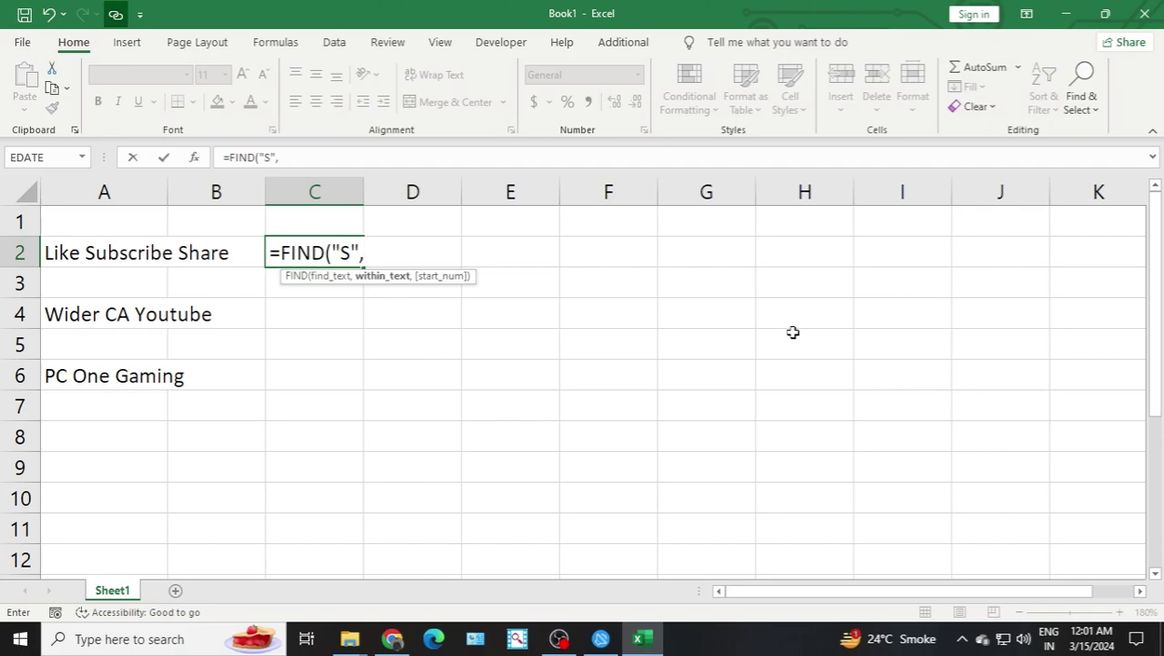
{"action": "key", "text": "Left"}
{"action": "key", "text": "Left"}
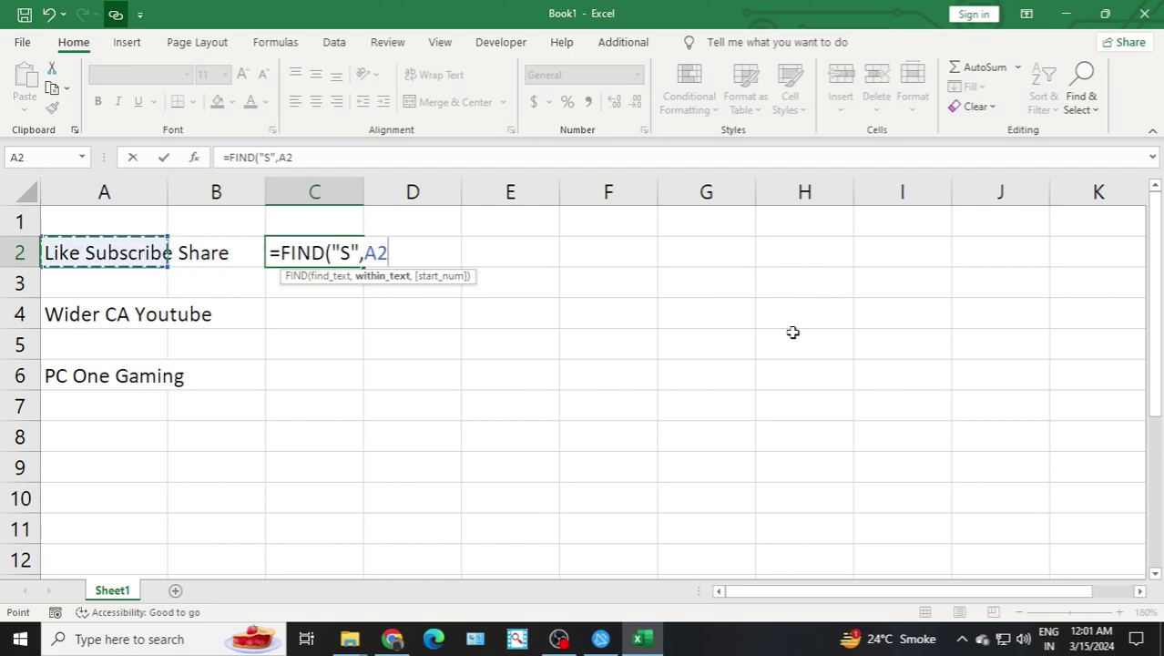
{"action": "type", "text": ")"}
{"action": "key", "text": "Return"}
Delete that formula from C2, leaving the cell empty
{"action": "key", "text": "Up"}
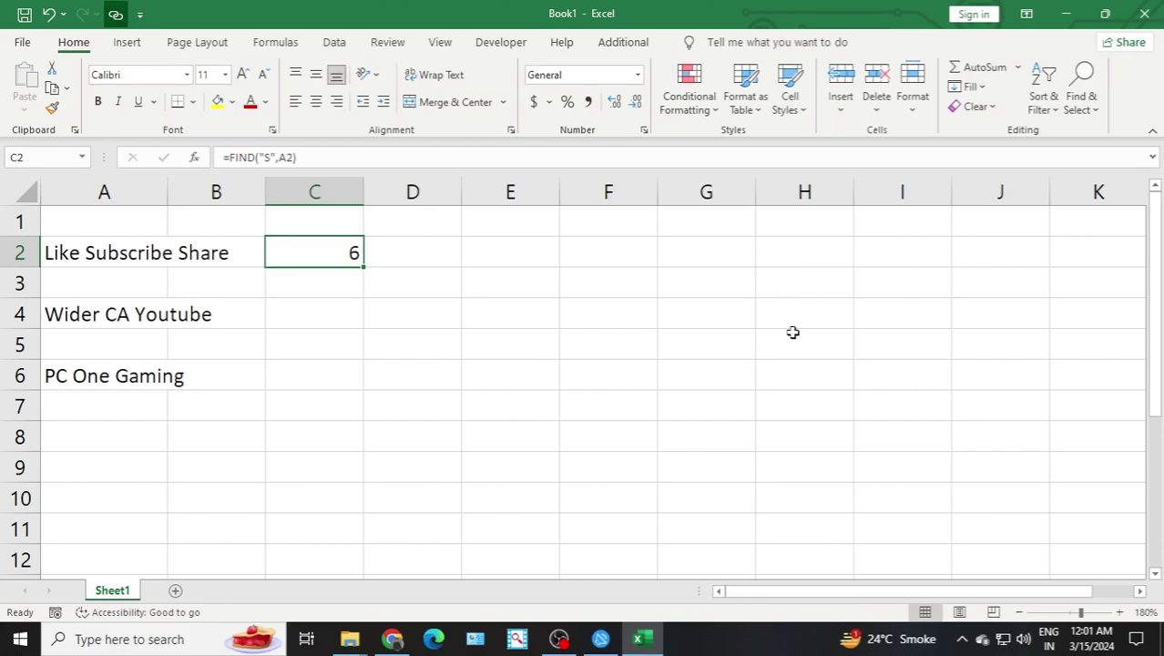
{"action": "key", "text": "F2"}
{"action": "key", "text": "BackSpace"}
{"action": "key", "text": "BackSpace"}
{"action": "key", "text": "BackSpace"}
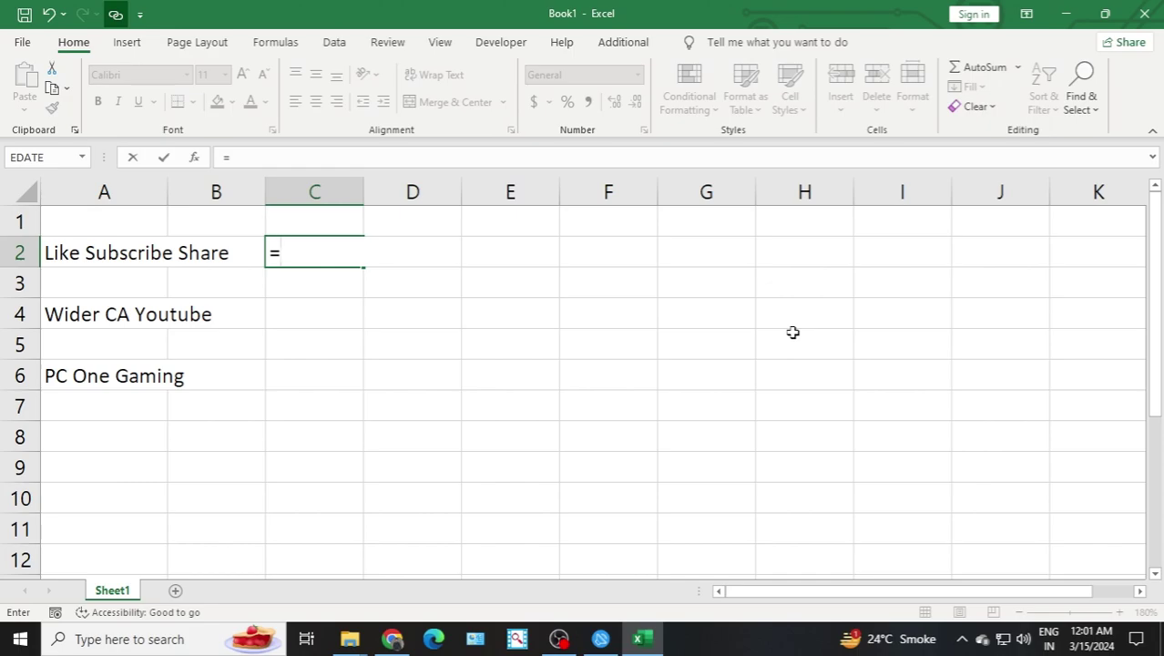
{"action": "key", "text": "BackSpace"}
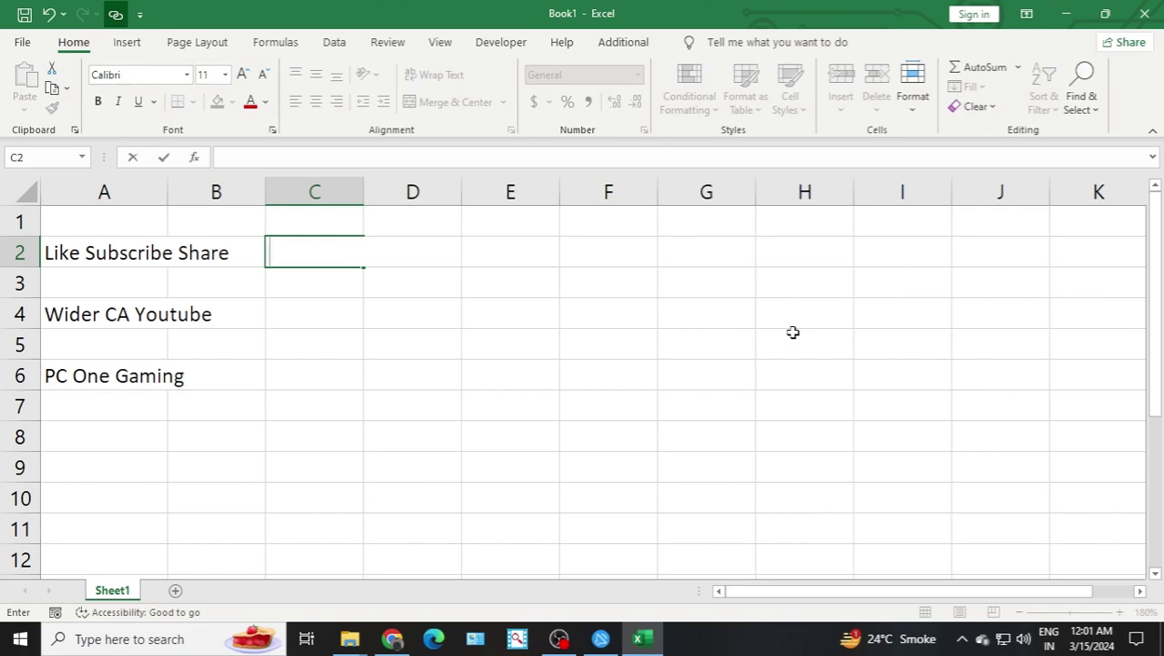
{"action": "key", "text": "Return"}
{"action": "key", "text": "Up"}
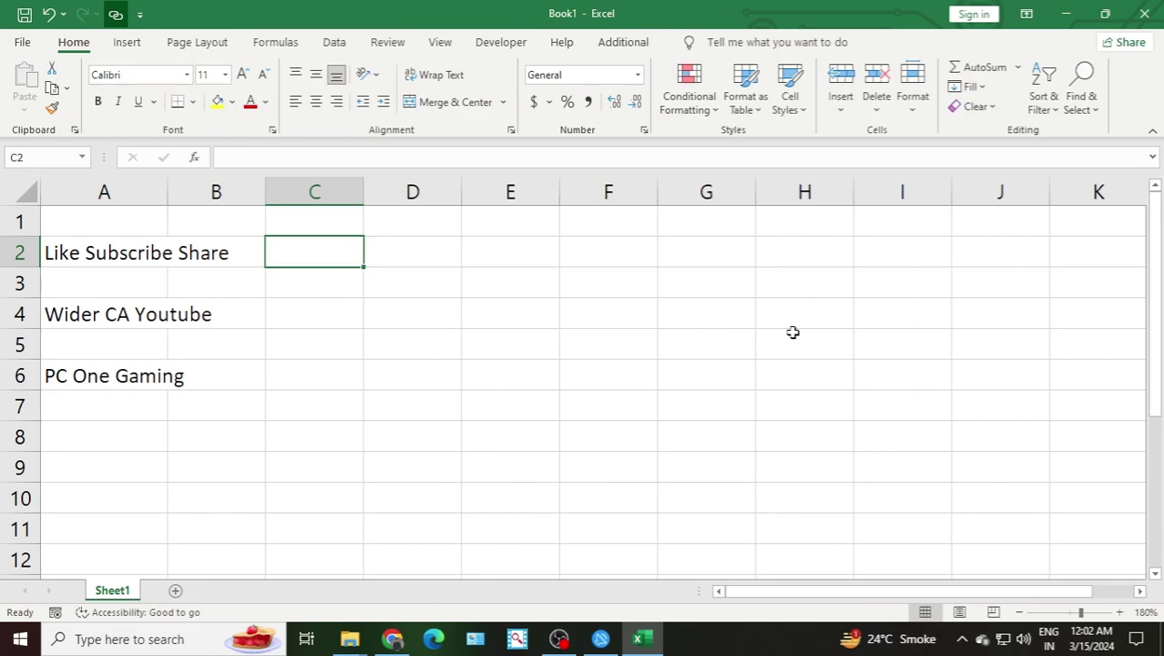
Re-enter =FIND(" ",A2) in C2 so it returns 5, the first space position
{"action": "type", "text": "="}
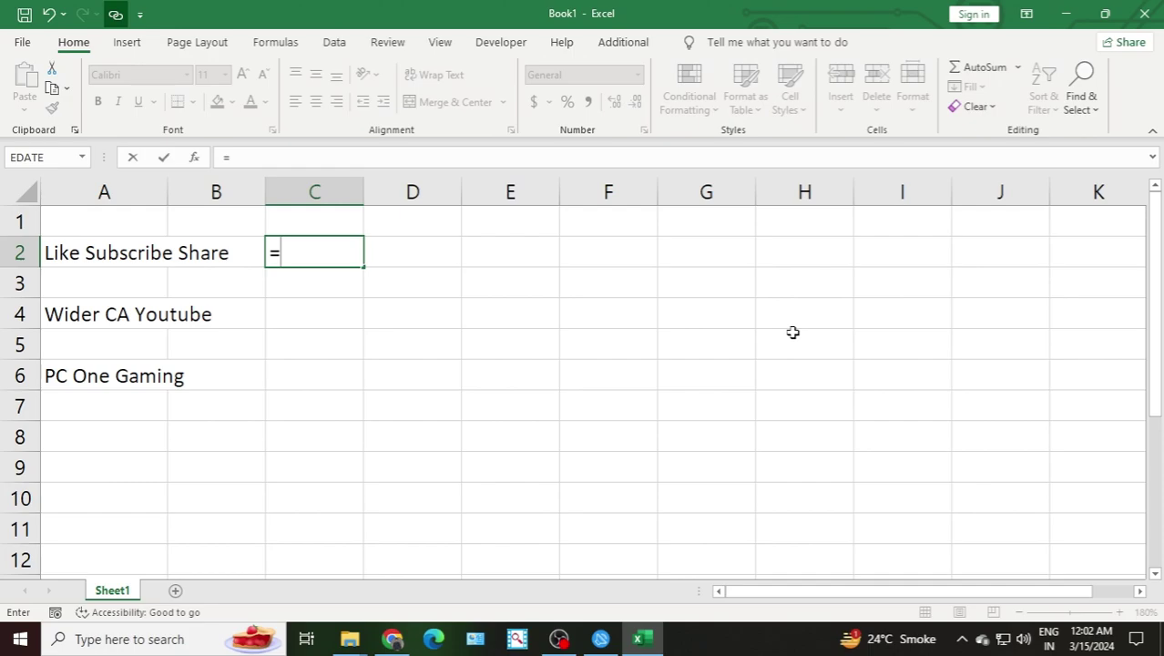
{"action": "type", "text": "find"}
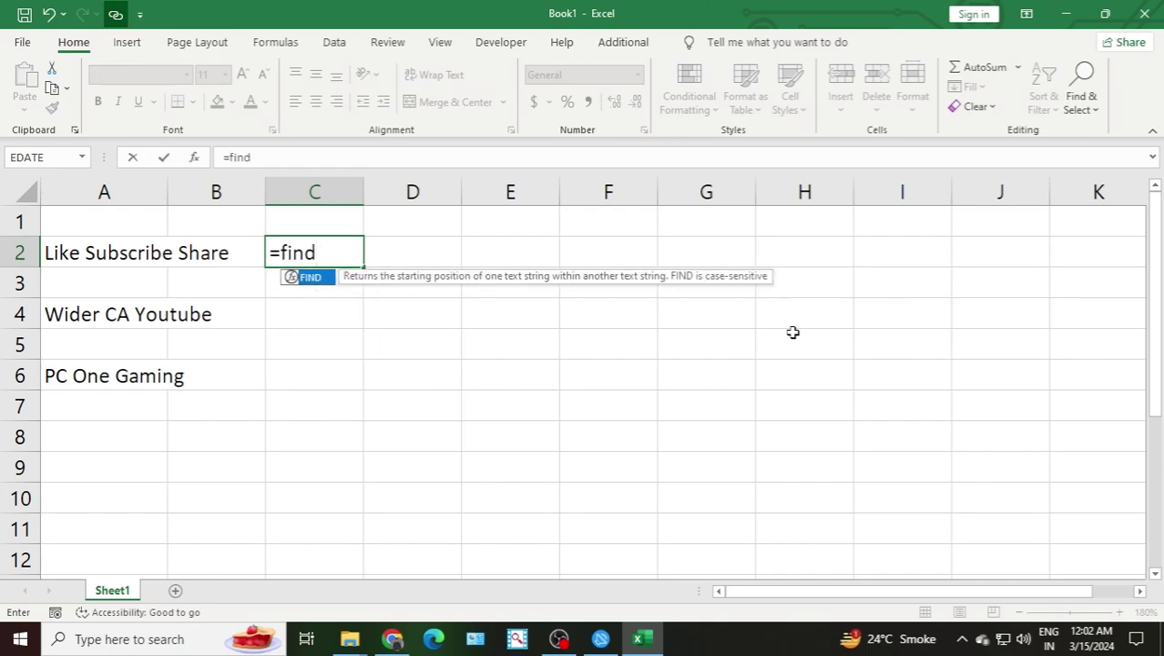
{"action": "key", "text": "Tab"}
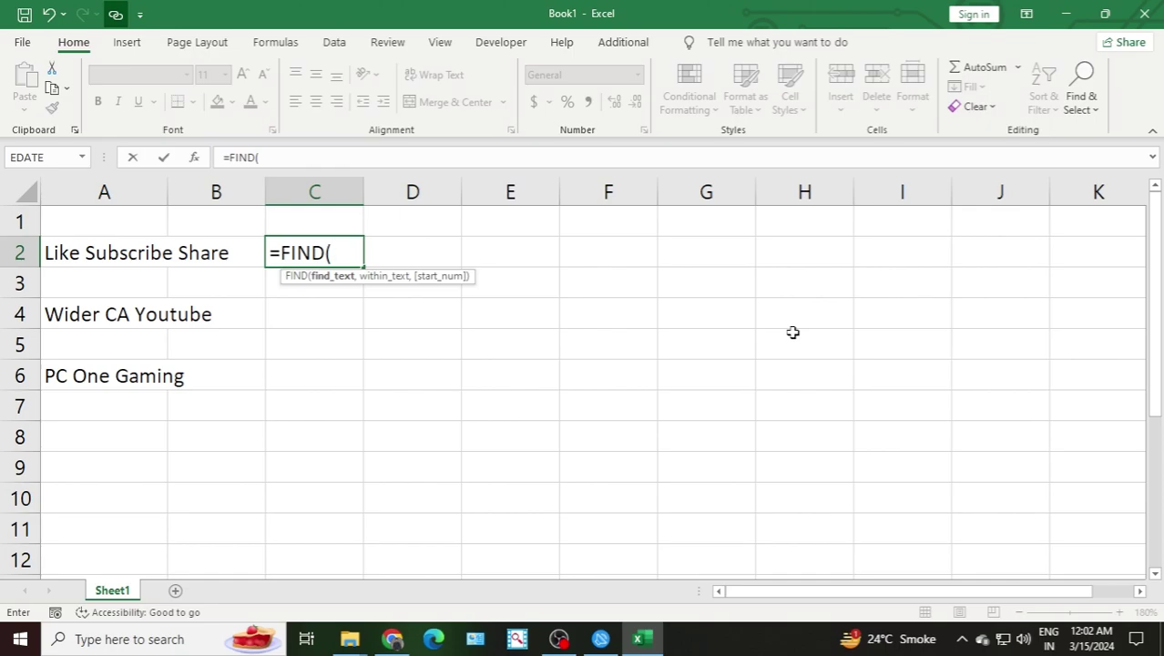
{"action": "type", "text": "\""}
{"action": "type", "text": " \""}
{"action": "type", "text": ","}
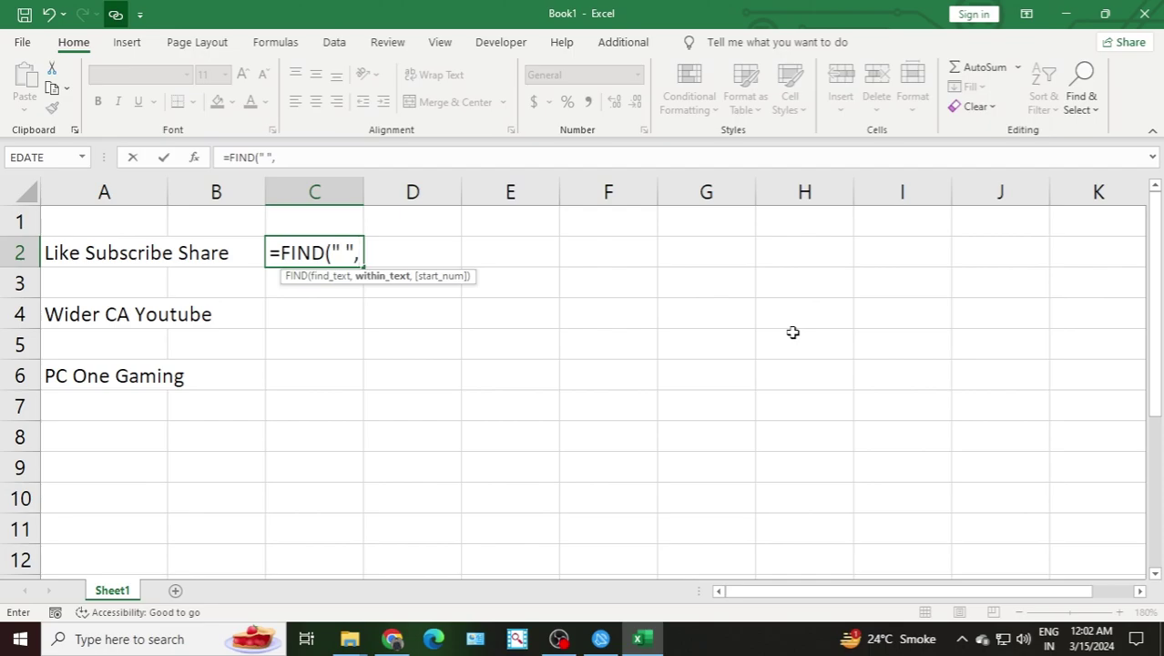
{"action": "key", "text": "Left"}
{"action": "key", "text": "Left"}
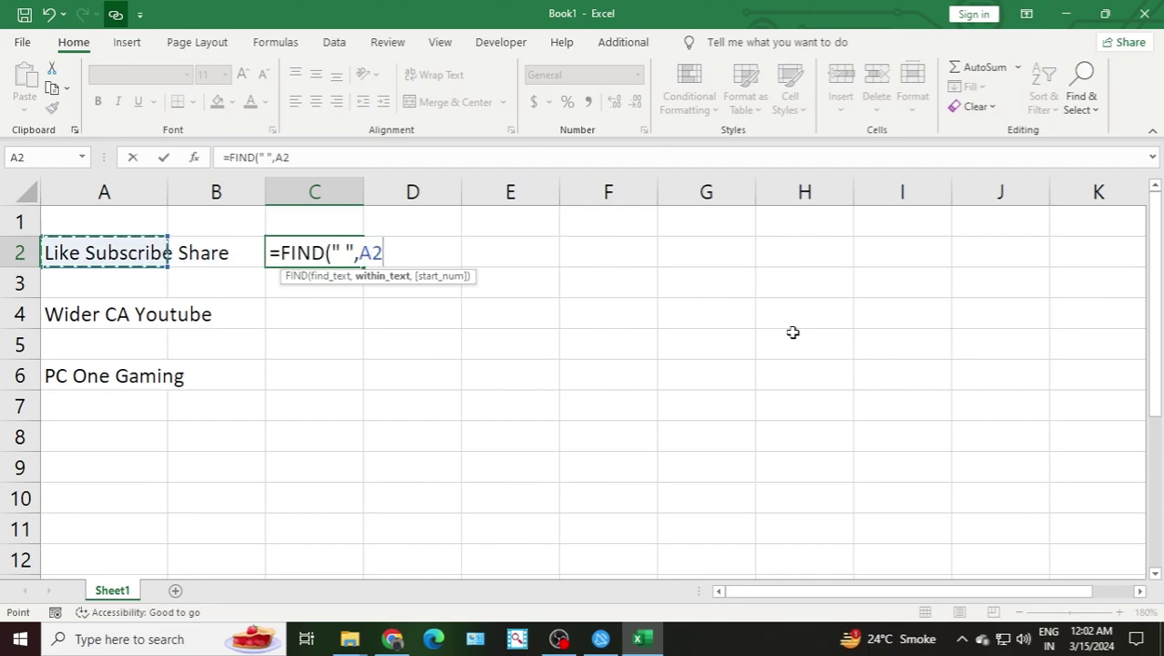
{"action": "type", "text": ")"}
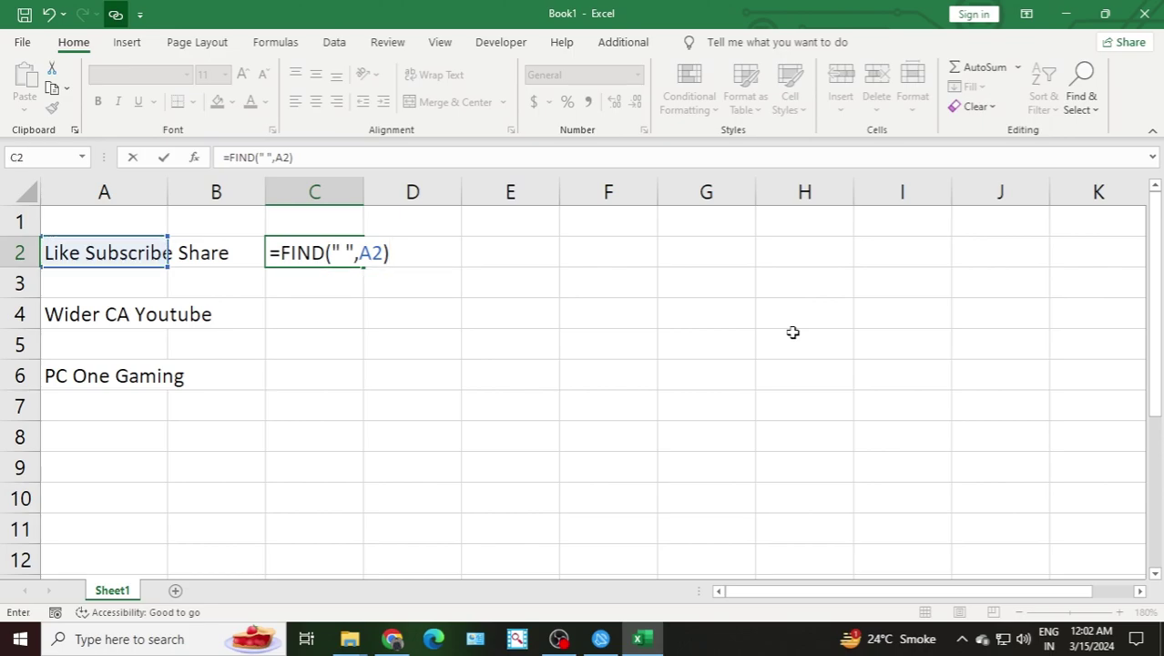
{"action": "key", "text": "Return"}
{"action": "key", "text": "Up"}
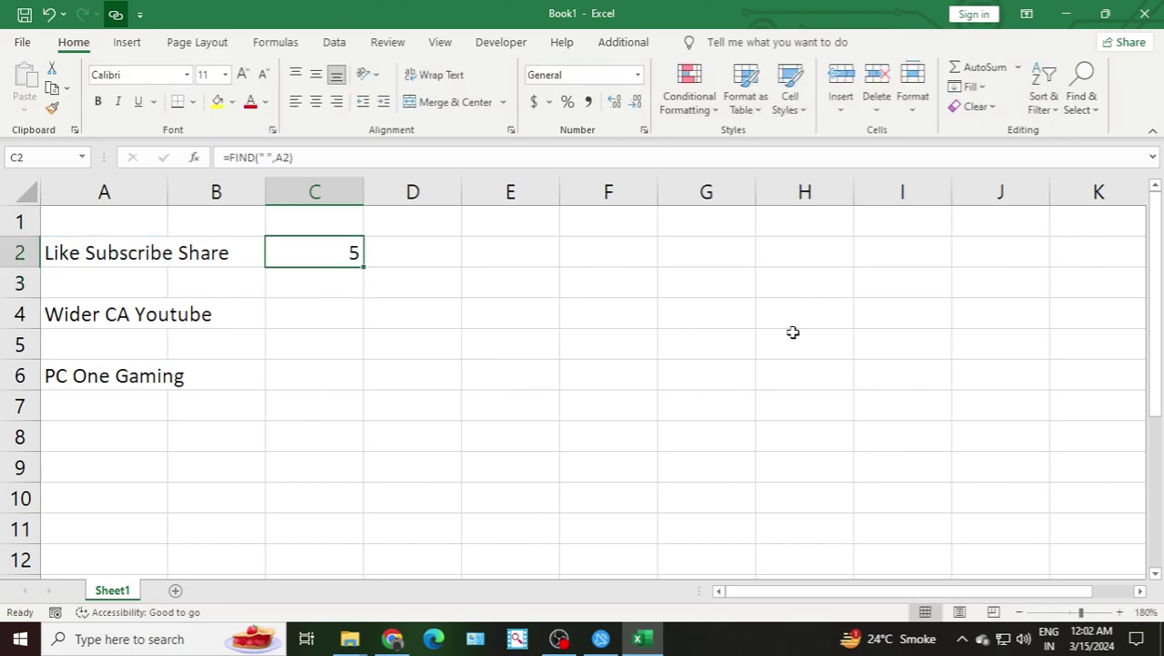
{"action": "key", "text": "Right"}
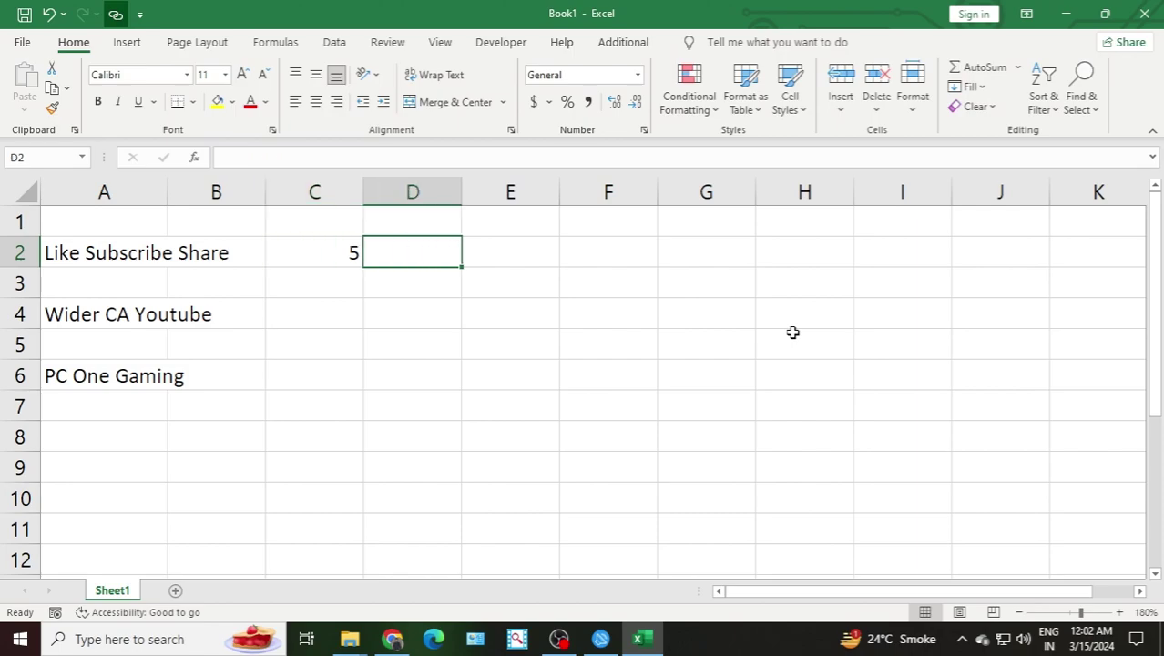
Enter =FIND(" ",A2,C2+1) in D2, returning 15 for the second space
{"action": "type", "text": "="}
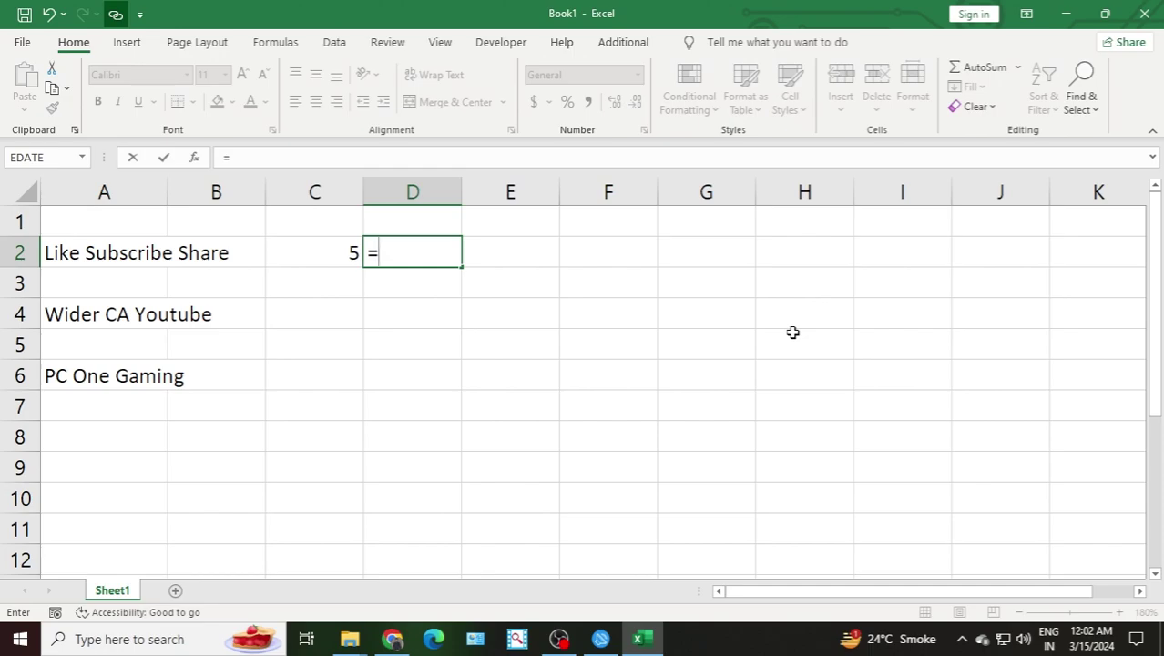
{"action": "type", "text": "fi"}
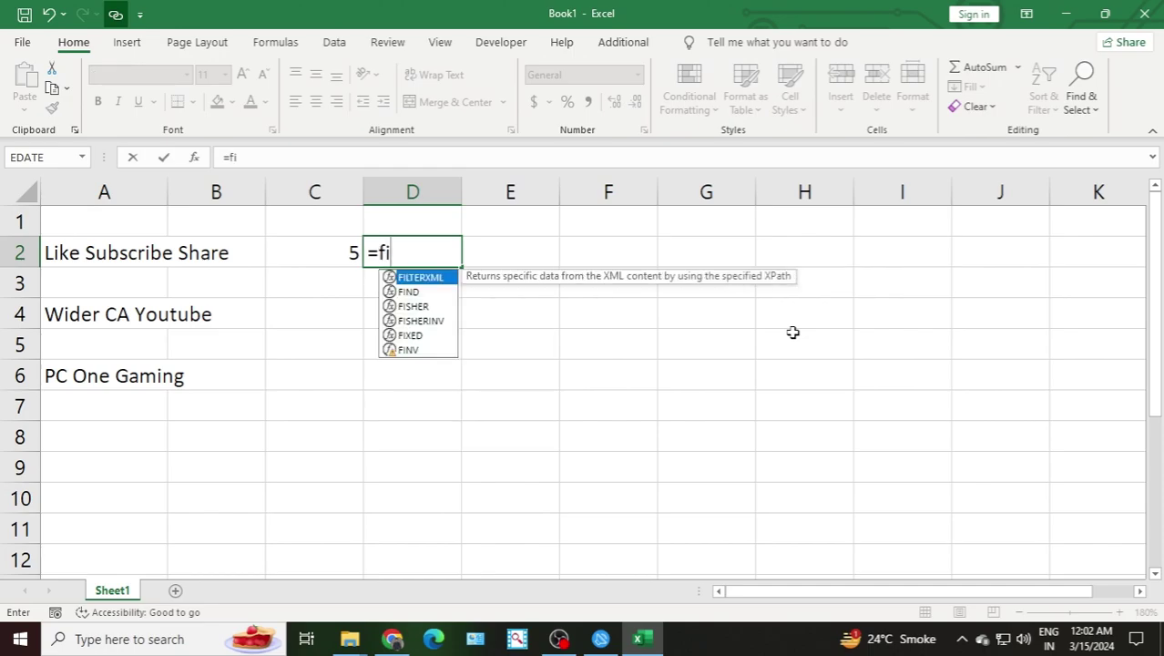
{"action": "type", "text": "n"}
{"action": "key", "text": "Tab"}
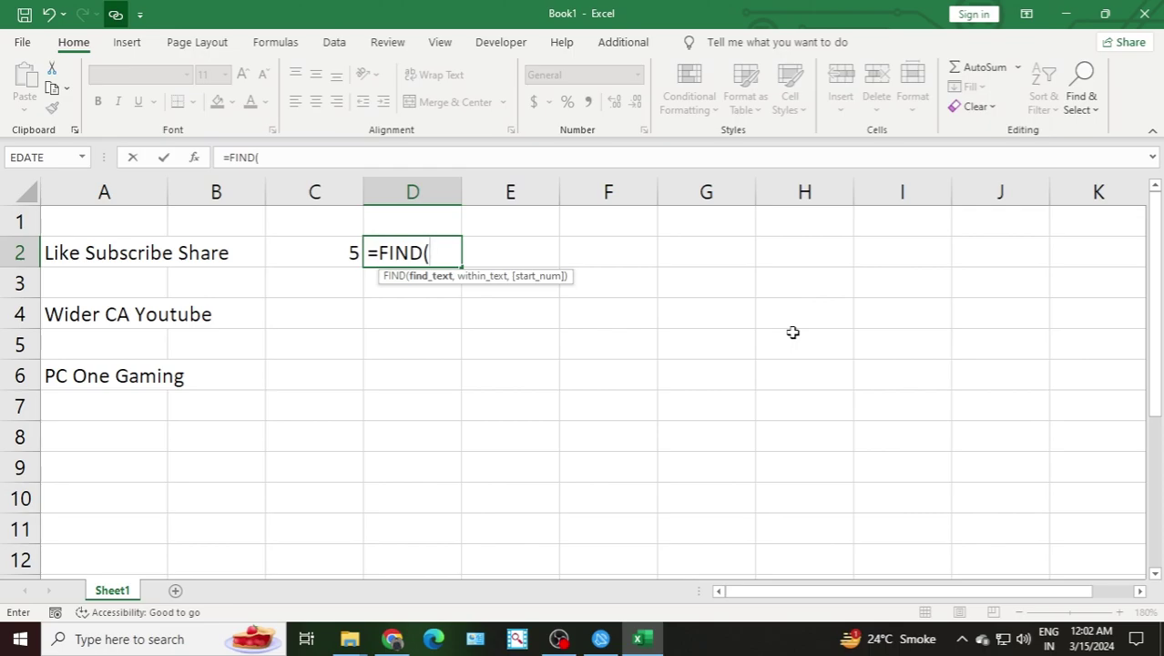
{"action": "type", "text": "\" \""}
{"action": "type", "text": ","}
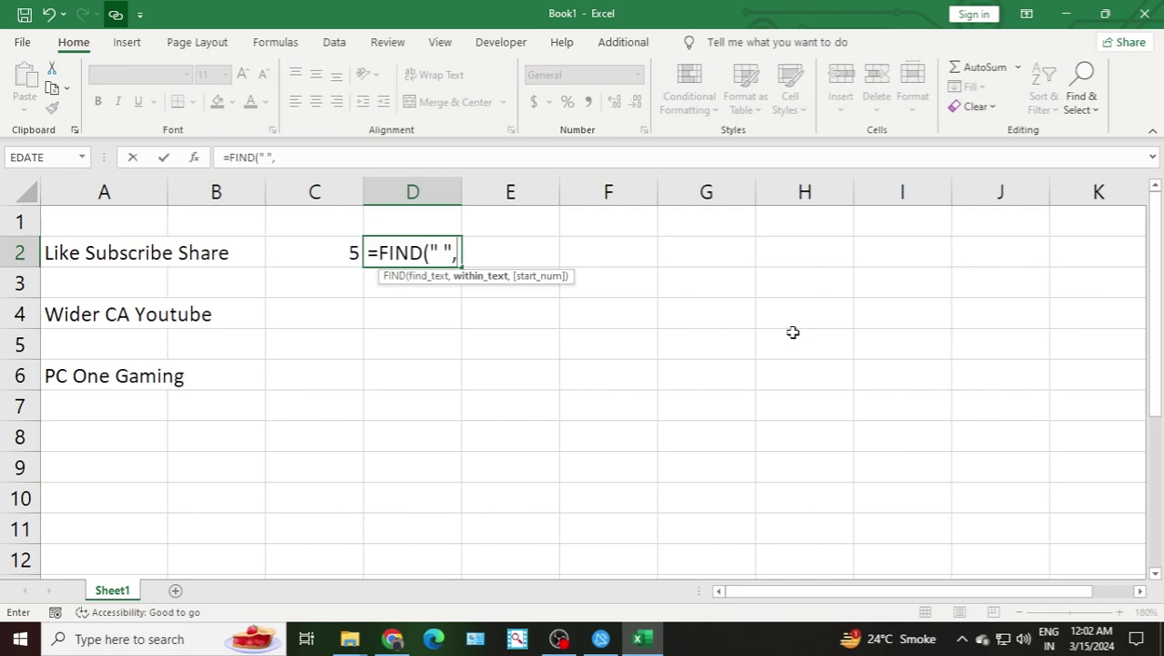
{"action": "key", "text": "Left"}
{"action": "key", "text": "Left"}
{"action": "key", "text": "Left"}
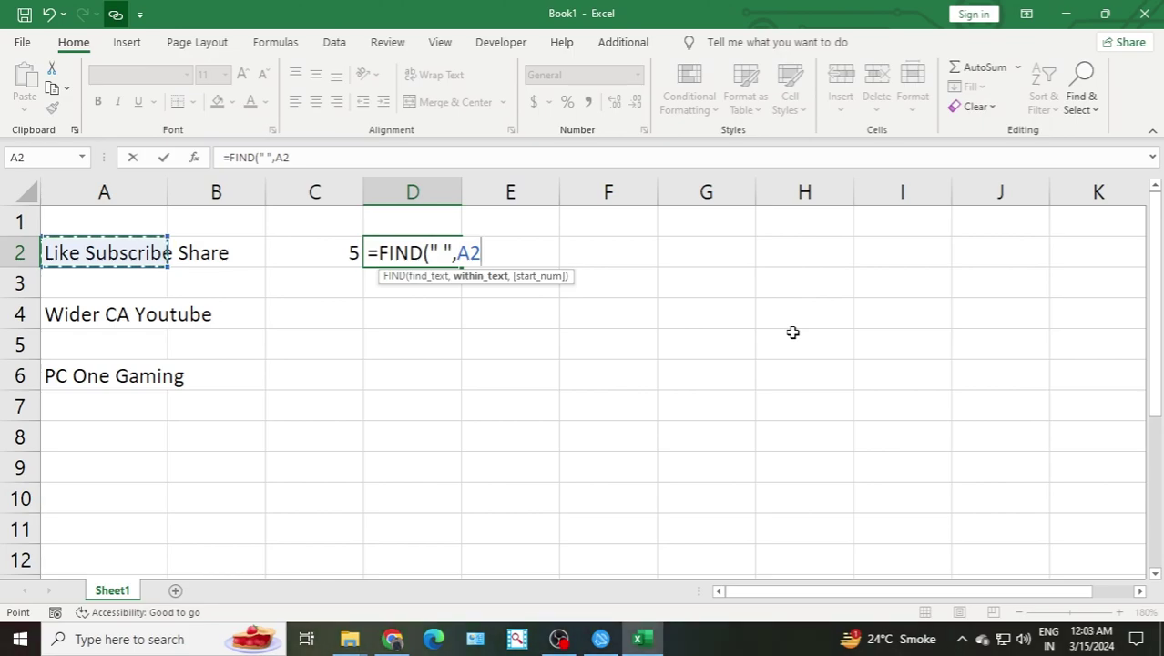
{"action": "type", "text": ","}
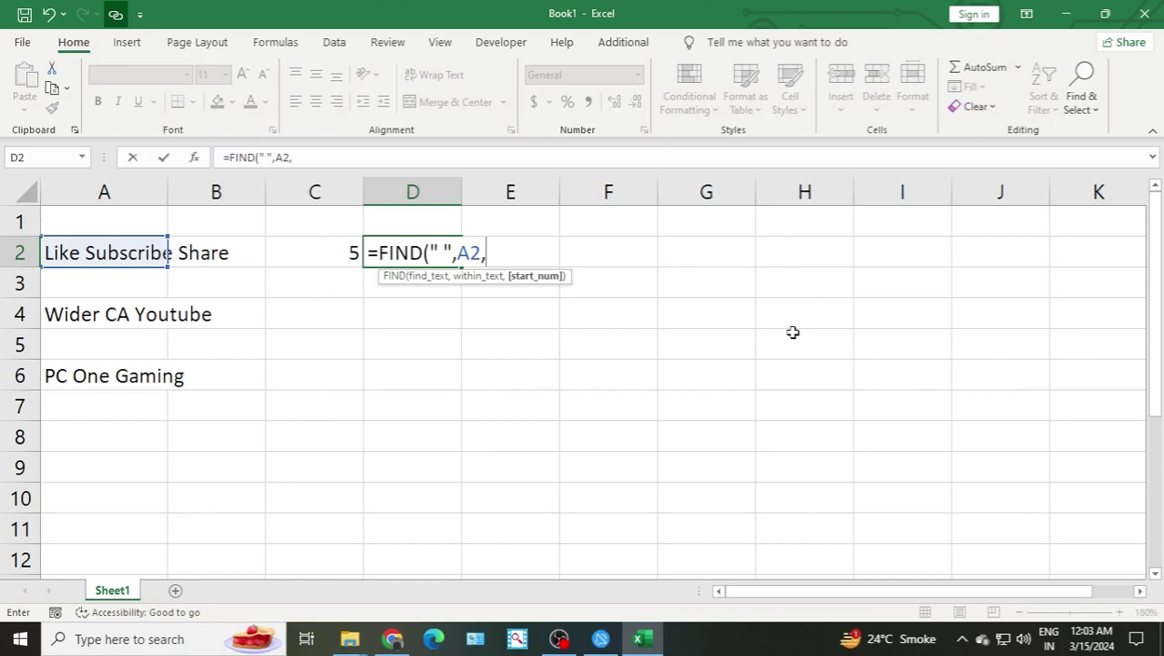
{"action": "left_click", "coordinate": [335, 252]}
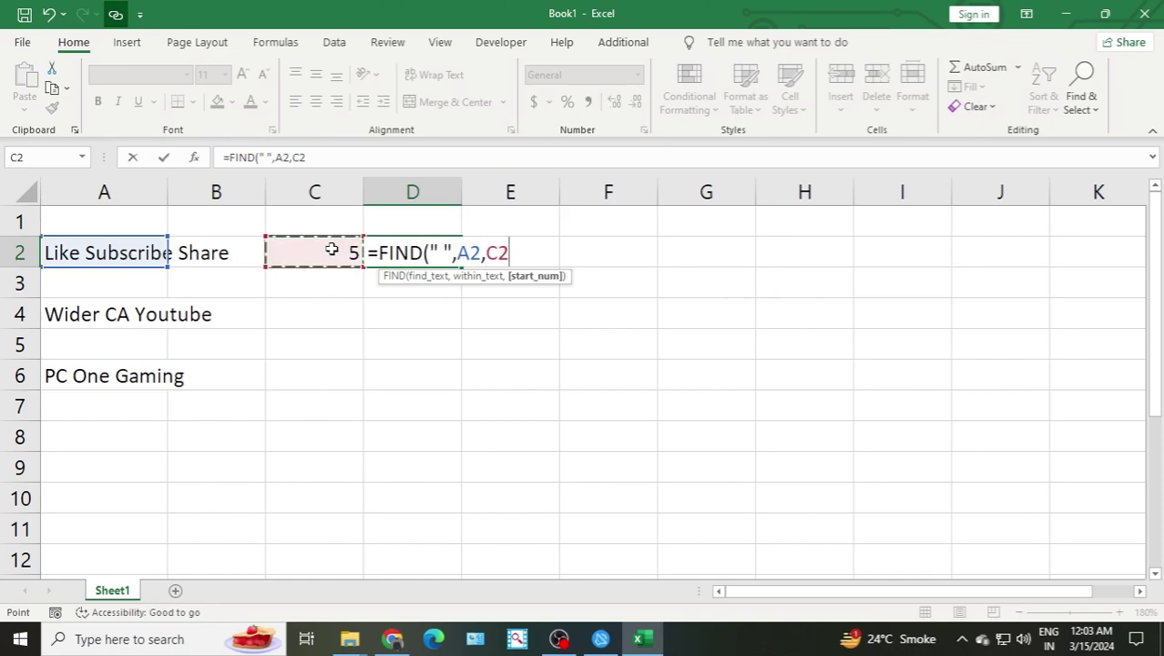
{"action": "type", "text": "+1"}
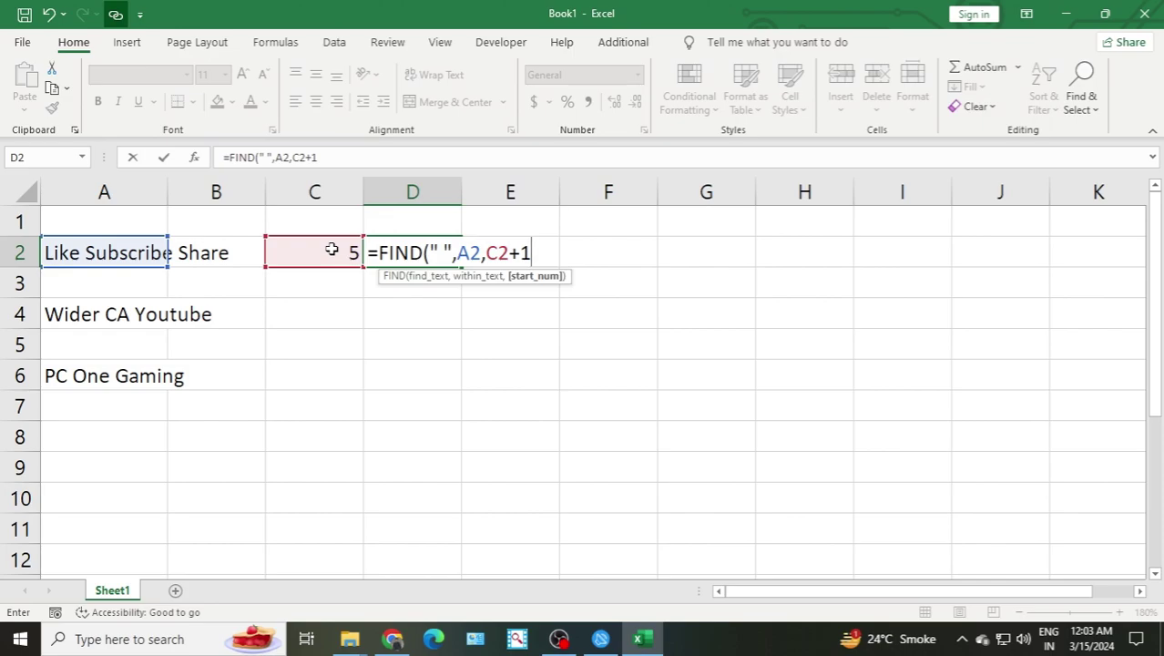
{"action": "type", "text": ")"}
{"action": "key", "text": "Return"}
{"action": "key", "text": "Up"}
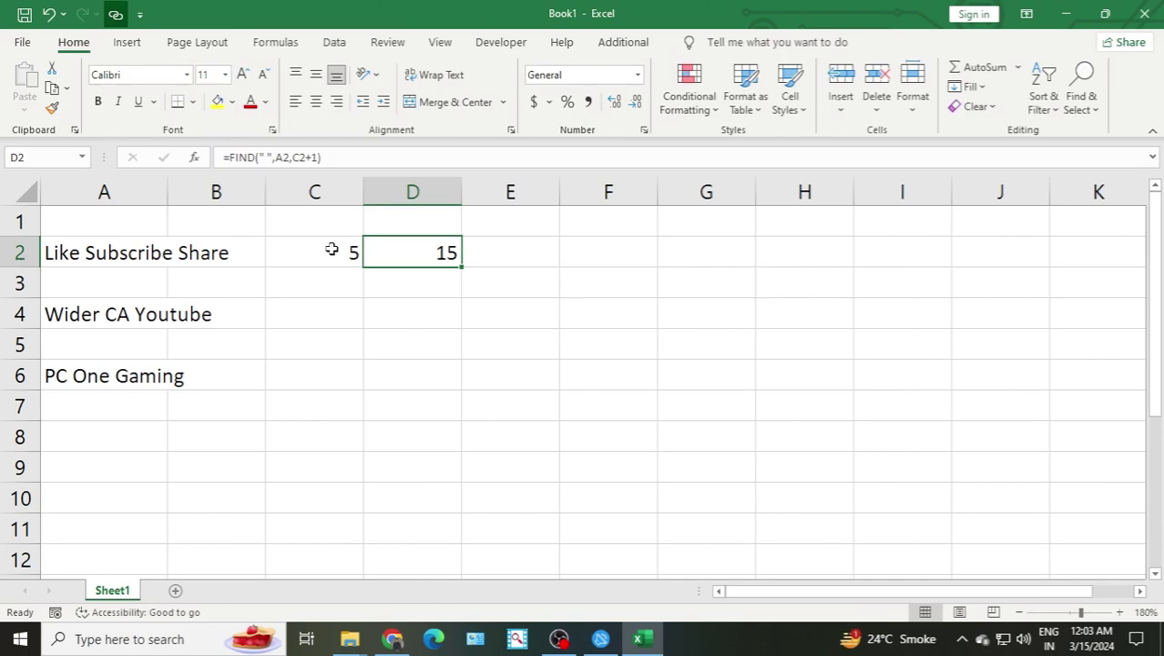
{"action": "key", "text": "Down"}
{"action": "key", "text": "Up"}
Start a MID formula in E2 with A2 as the text and C2+1 as the start
{"action": "key", "text": "Left"}
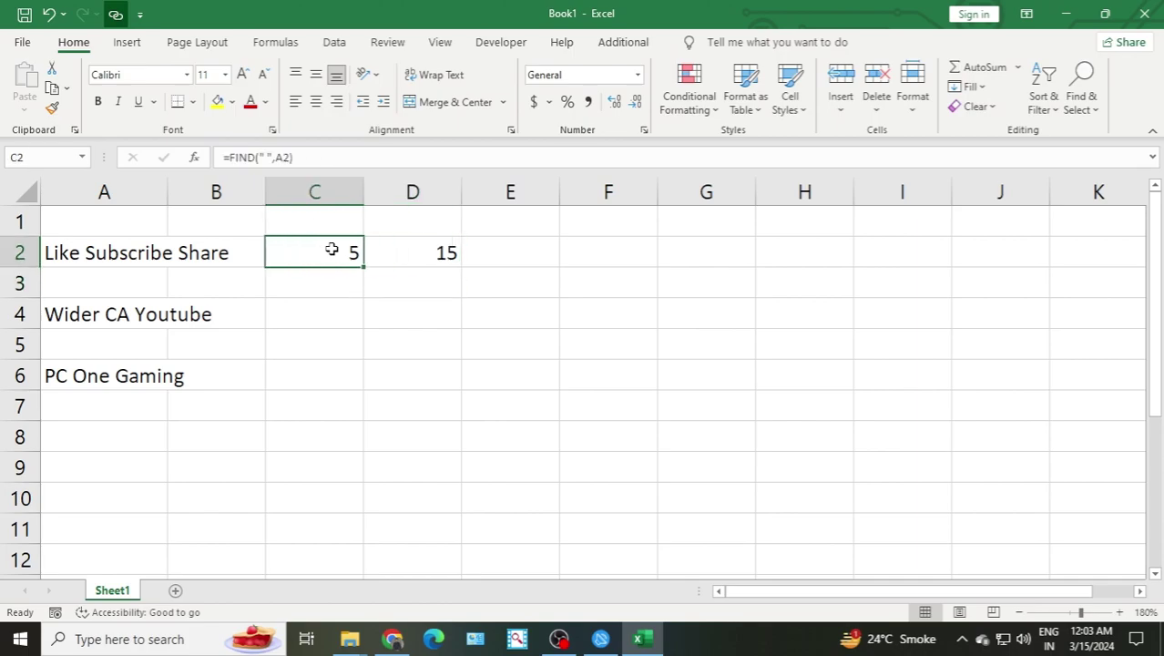
{"action": "key", "text": "Right"}
{"action": "key", "text": "Right"}
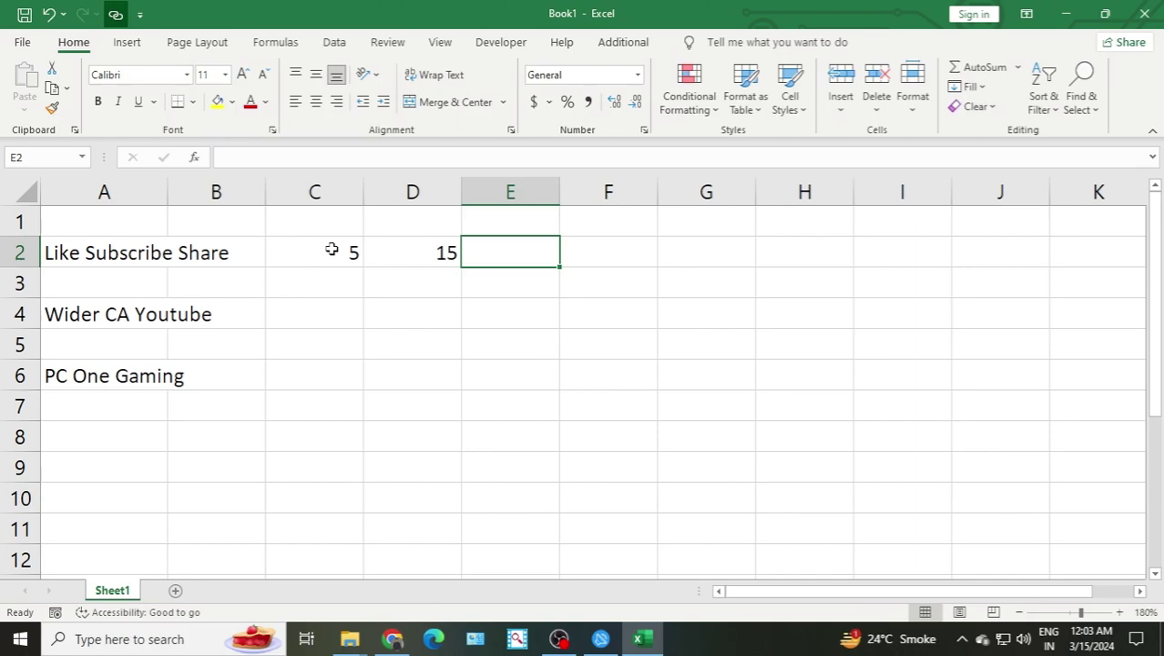
{"action": "type", "text": "="}
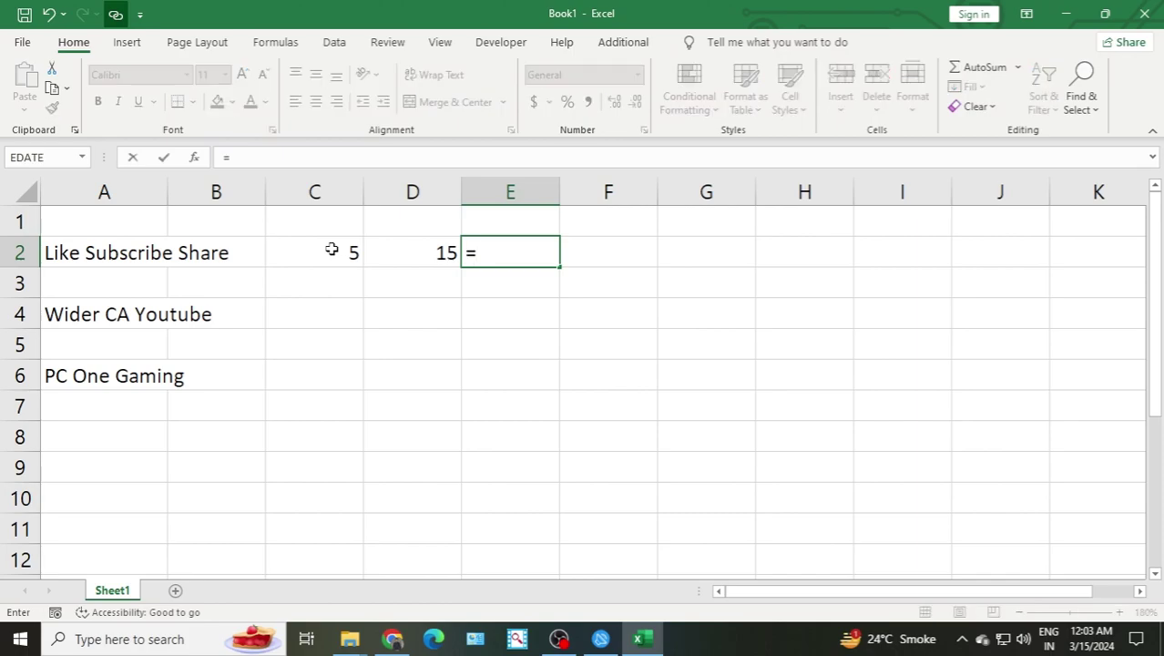
{"action": "type", "text": "mid"}
{"action": "key", "text": "Tab"}
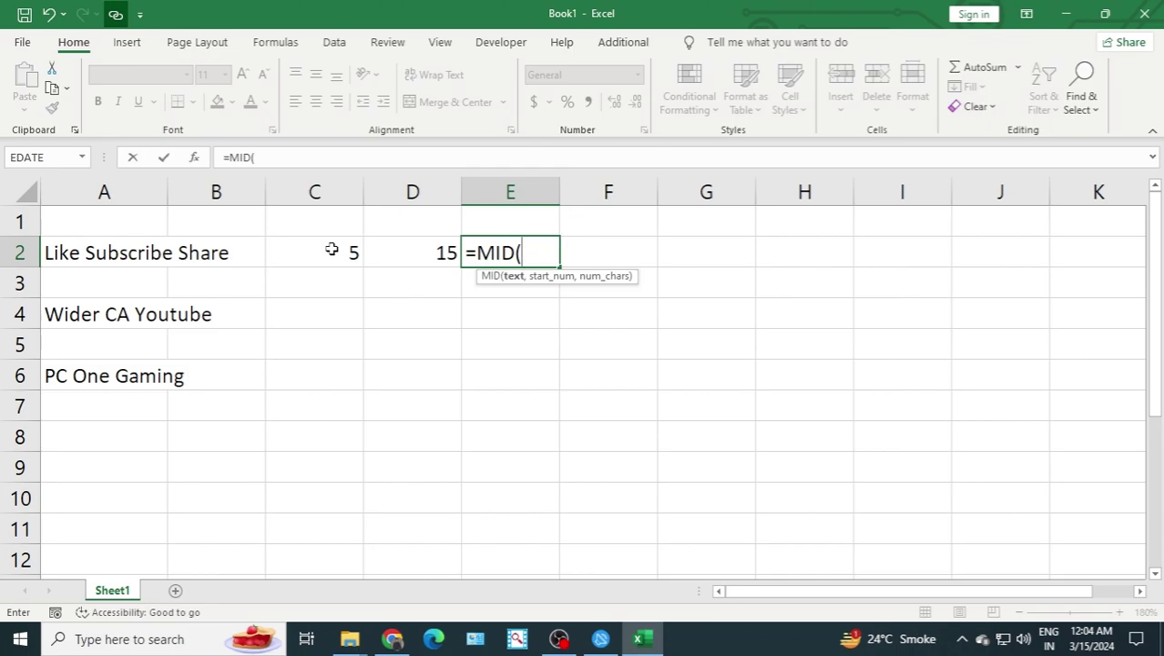
{"action": "key", "text": "Left"}
{"action": "key", "text": "Left"}
{"action": "key", "text": "Left"}
{"action": "key", "text": "Left"}
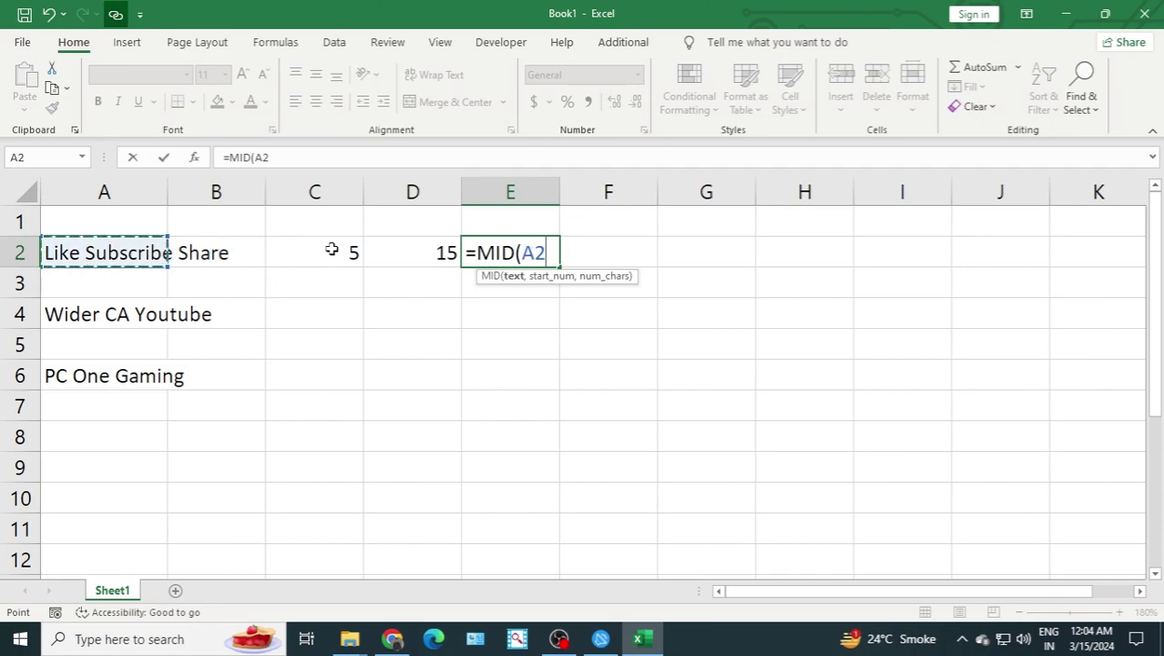
{"action": "type", "text": ","}
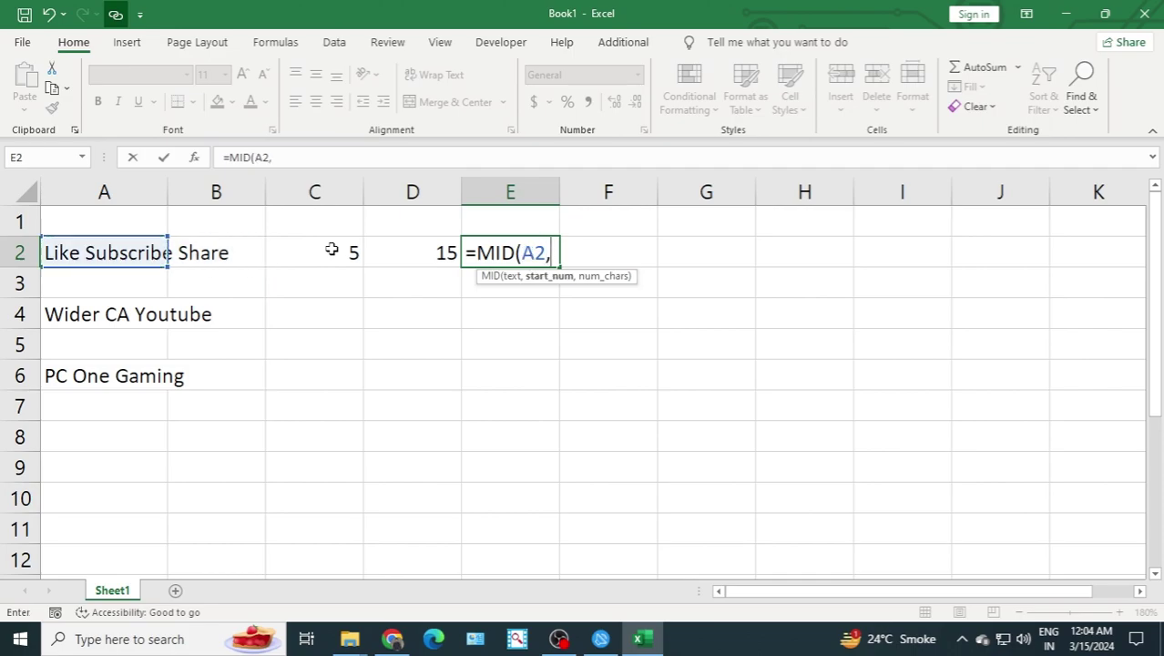
{"action": "key", "text": "Left"}
{"action": "key", "text": "Left"}
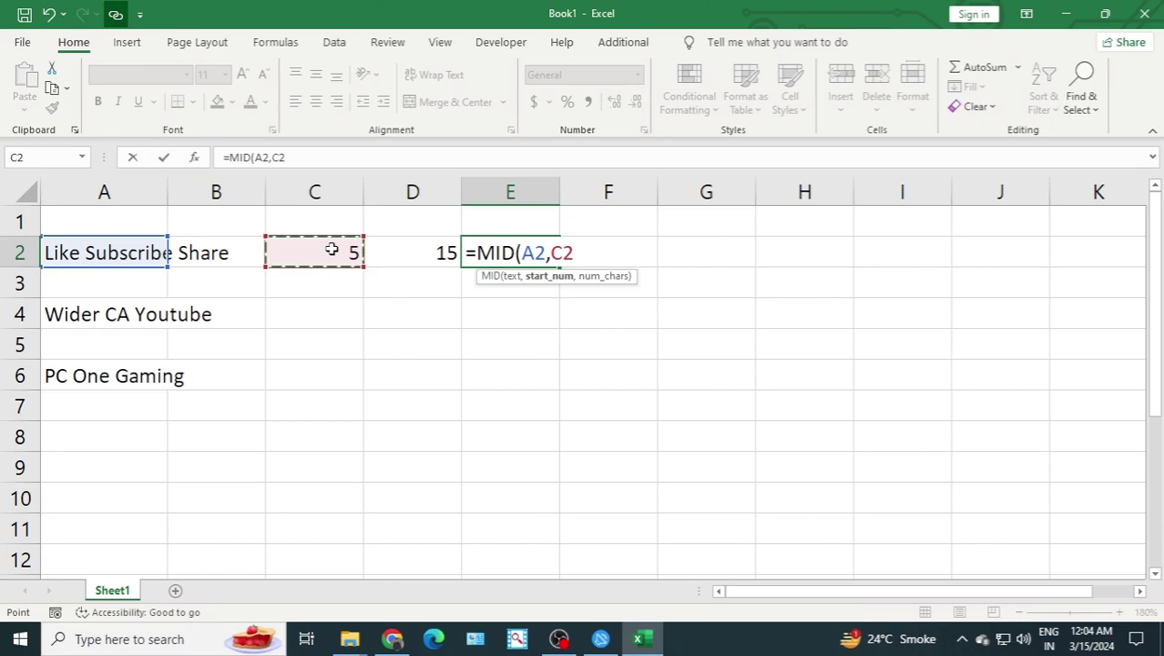
{"action": "type", "text": "+1"}
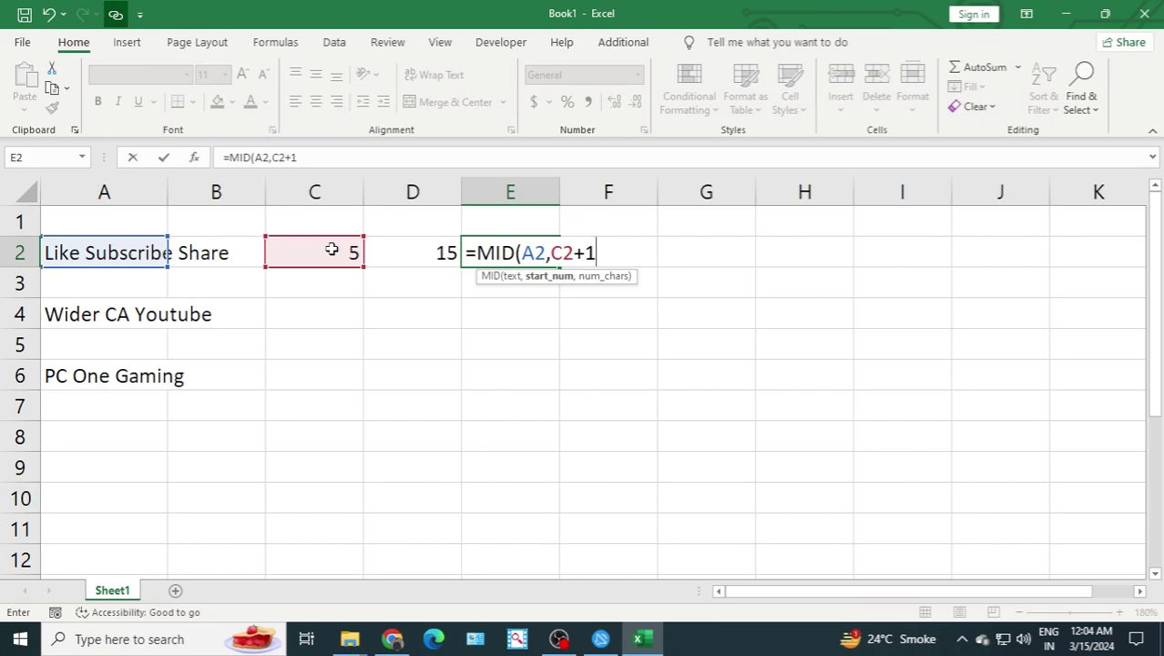
Finish it with length D2-C2, so =MID(A2,C2+1,D2-C2) returns Subscribe
{"action": "type", "text": ","}
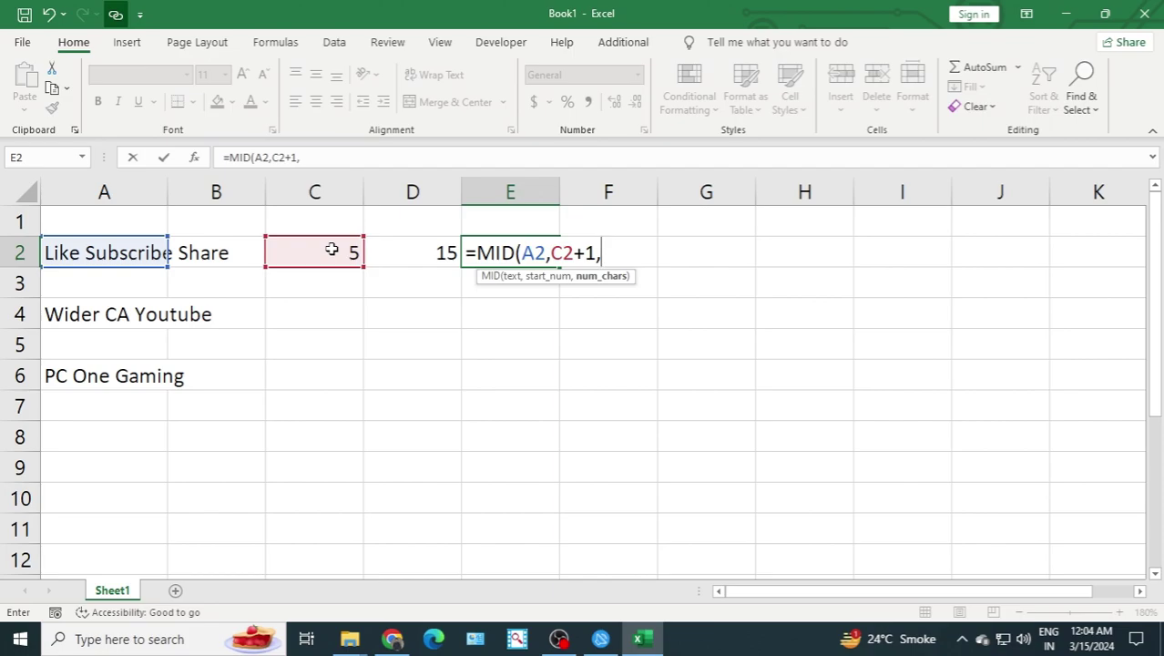
{"action": "key", "text": "Left"}
{"action": "type", "text": "-"}
{"action": "key", "text": "Left"}
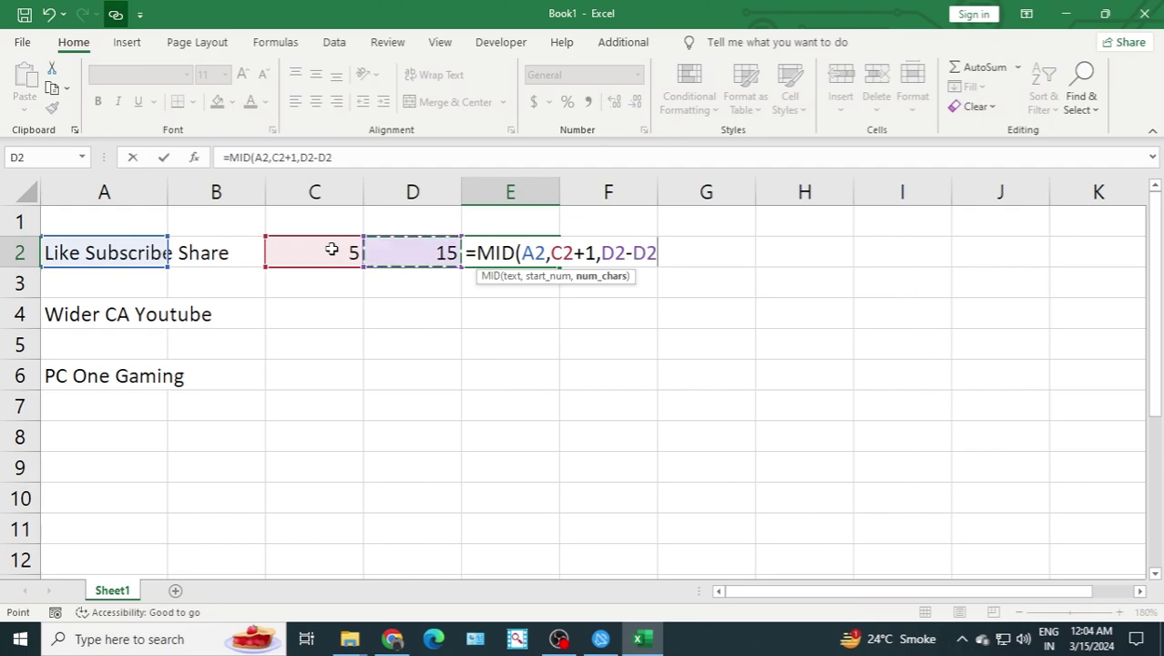
{"action": "key", "text": "Left"}
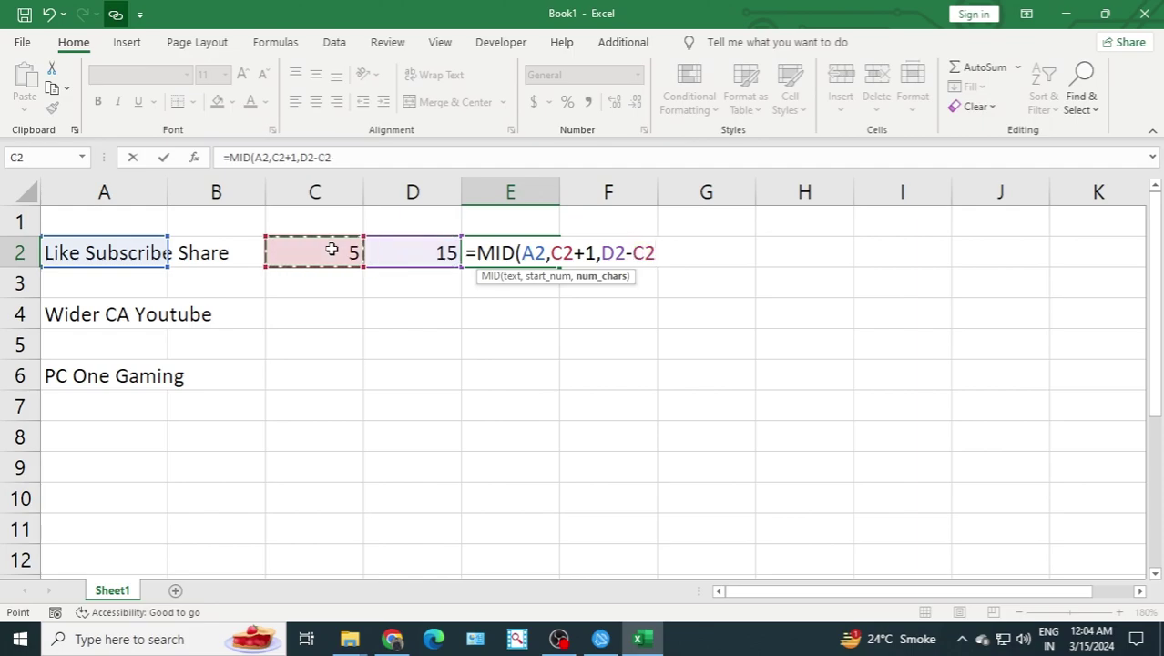
{"action": "type", "text": ")"}
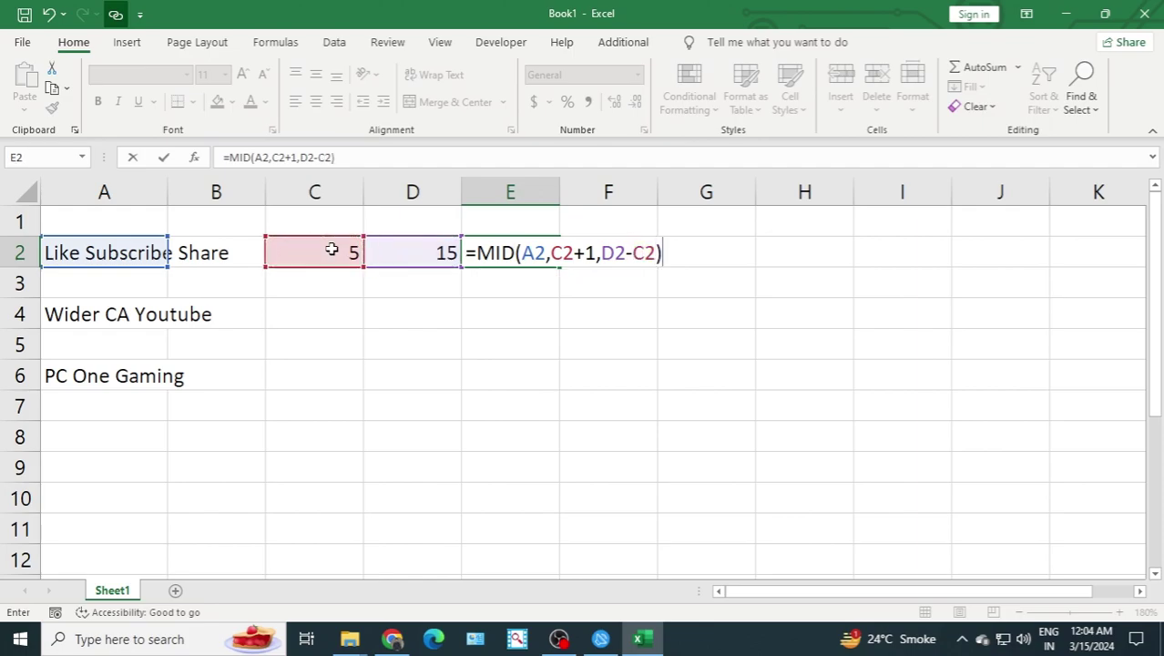
{"action": "key", "text": "Return"}
{"action": "key", "text": "Up"}
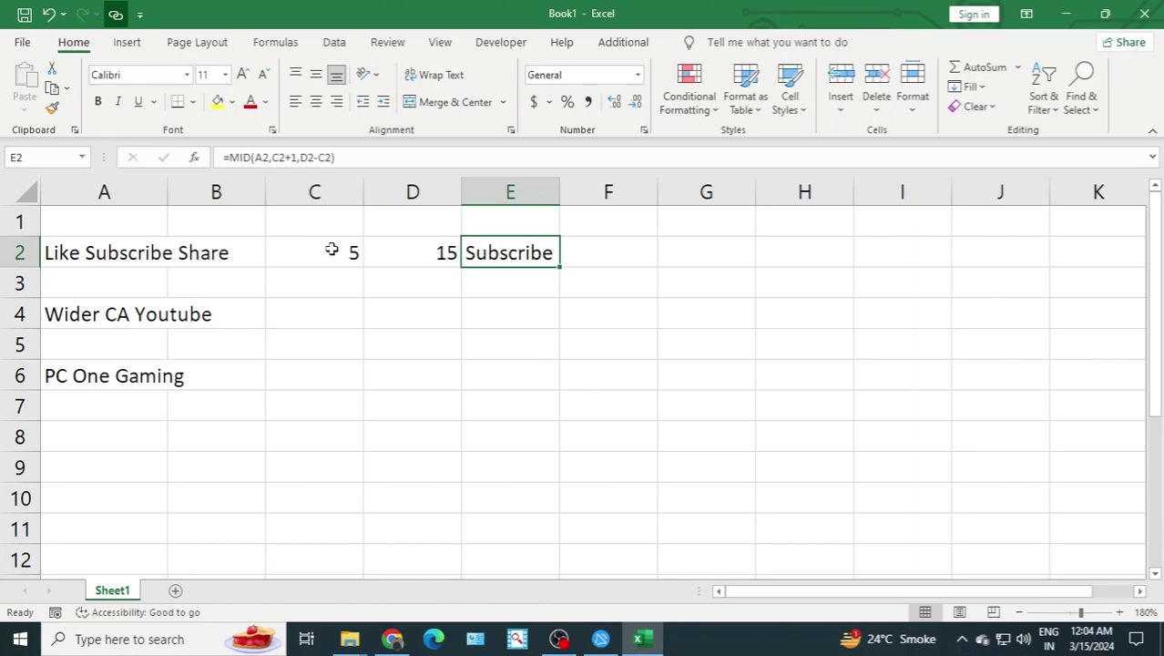
{"action": "key", "text": "Left"}
{"action": "key", "text": "Left"}
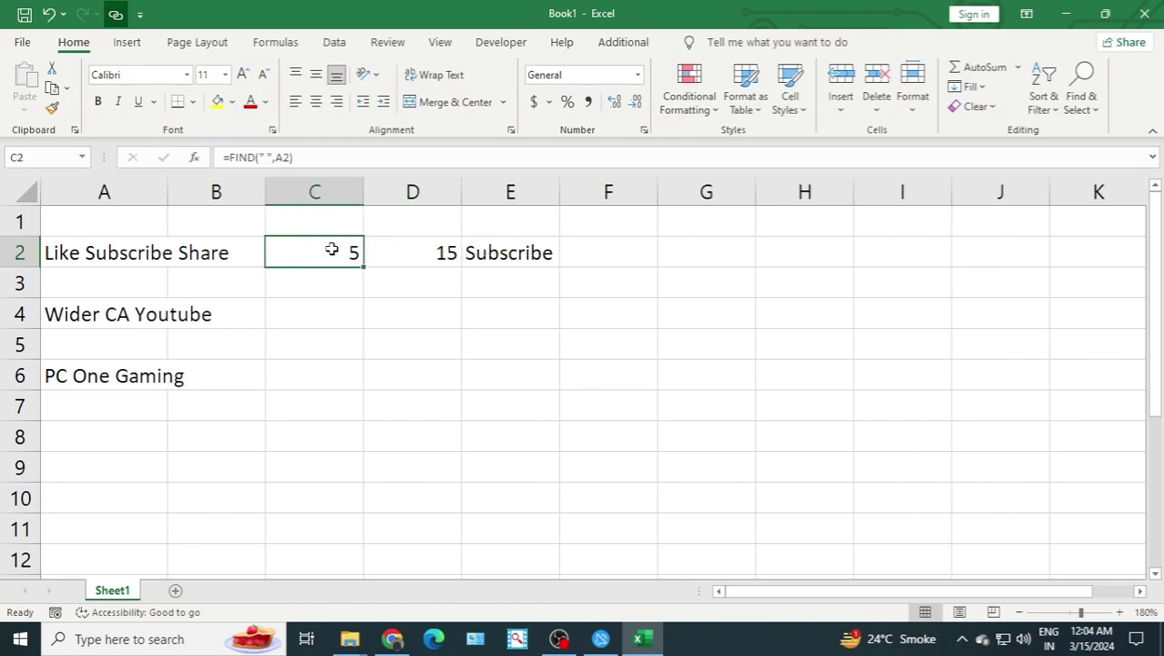
Copy the C2:E2 formulas and paste them into rows 4 and 6
{"action": "key", "text": "shift+Right"}
{"action": "key", "text": "shift+Right"}
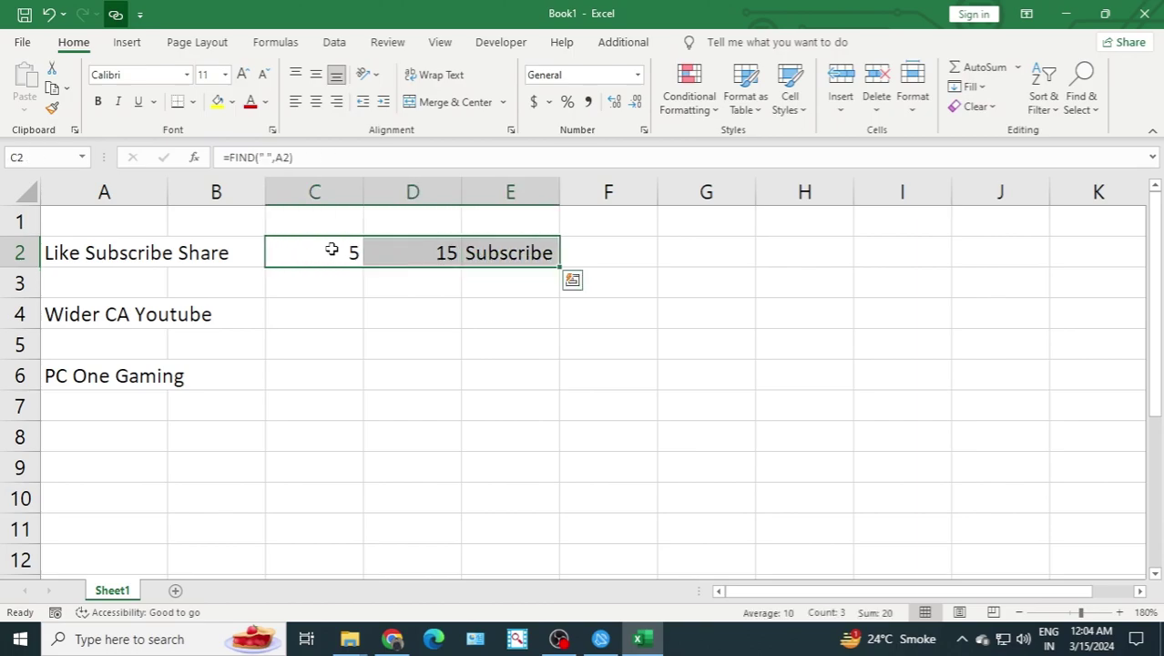
{"action": "key", "text": "ctrl+c"}
{"action": "key", "text": "Down"}
{"action": "key", "text": "Down"}
{"action": "key", "text": "ctrl+v"}
{"action": "key", "text": "Down"}
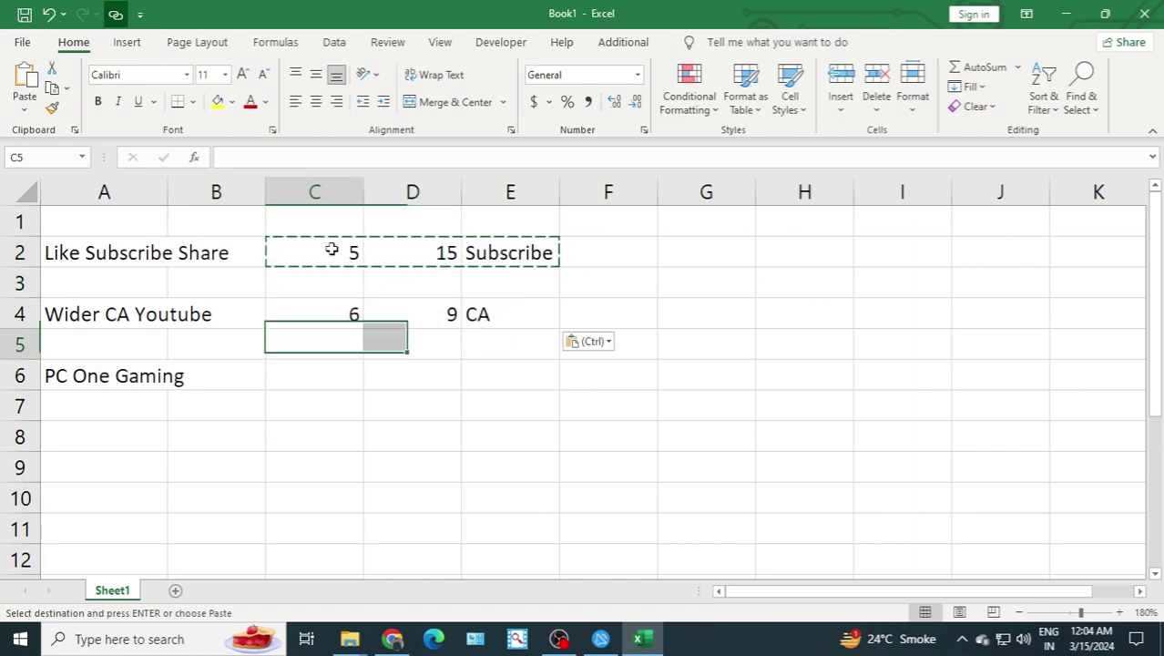
{"action": "key", "text": "Down"}
{"action": "key", "text": "ctrl+v"}
{"action": "key", "text": "Escape"}
Check the adjusted FIND and MID formulas in C4 and E4
{"action": "key", "text": "Up"}
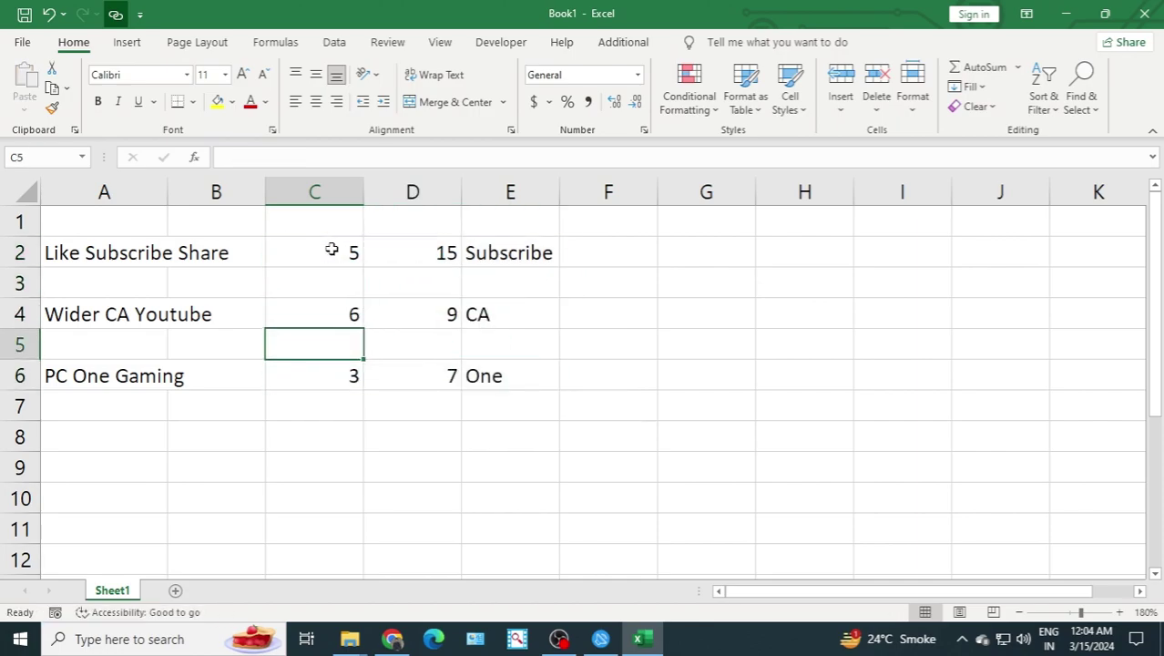
{"action": "key", "text": "Up"}
{"action": "key", "text": "Up"}
{"action": "key", "text": "Up"}
{"action": "key", "text": "Up"}
{"action": "key", "text": "Down"}
{"action": "key", "text": "Down"}
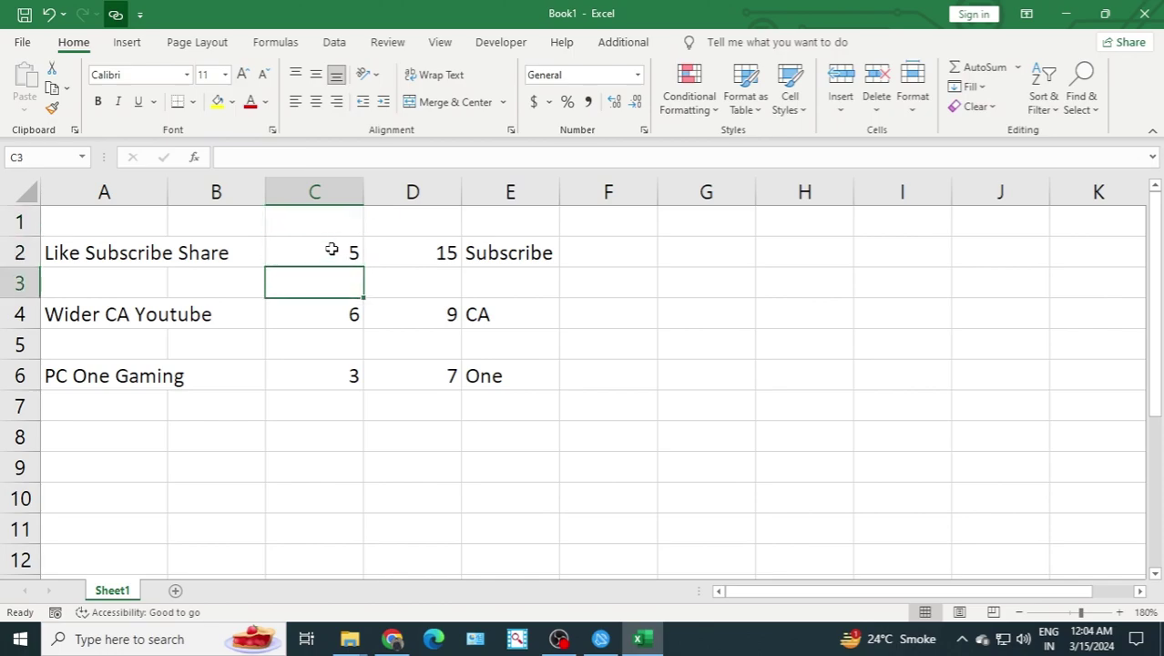
{"action": "key", "text": "Up"}
{"action": "key", "text": "Right"}
{"action": "key", "text": "Right"}
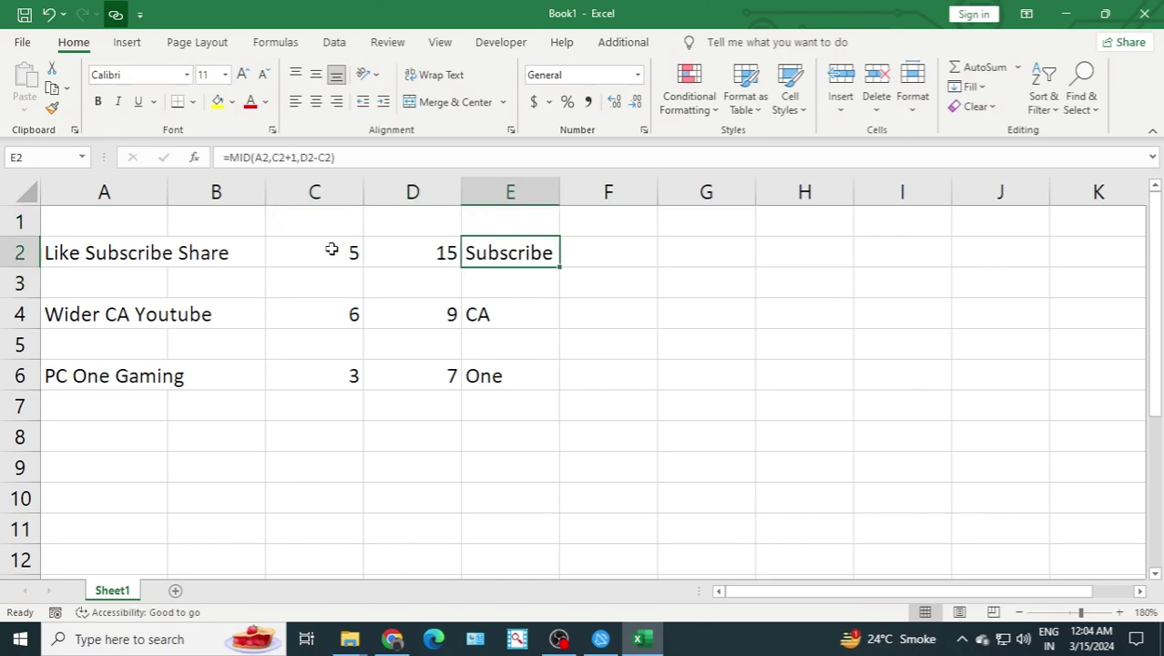
{"action": "key", "text": "Down"}
{"action": "key", "text": "Down"}
{"action": "key", "text": "Down"}
{"action": "key", "text": "Down"}
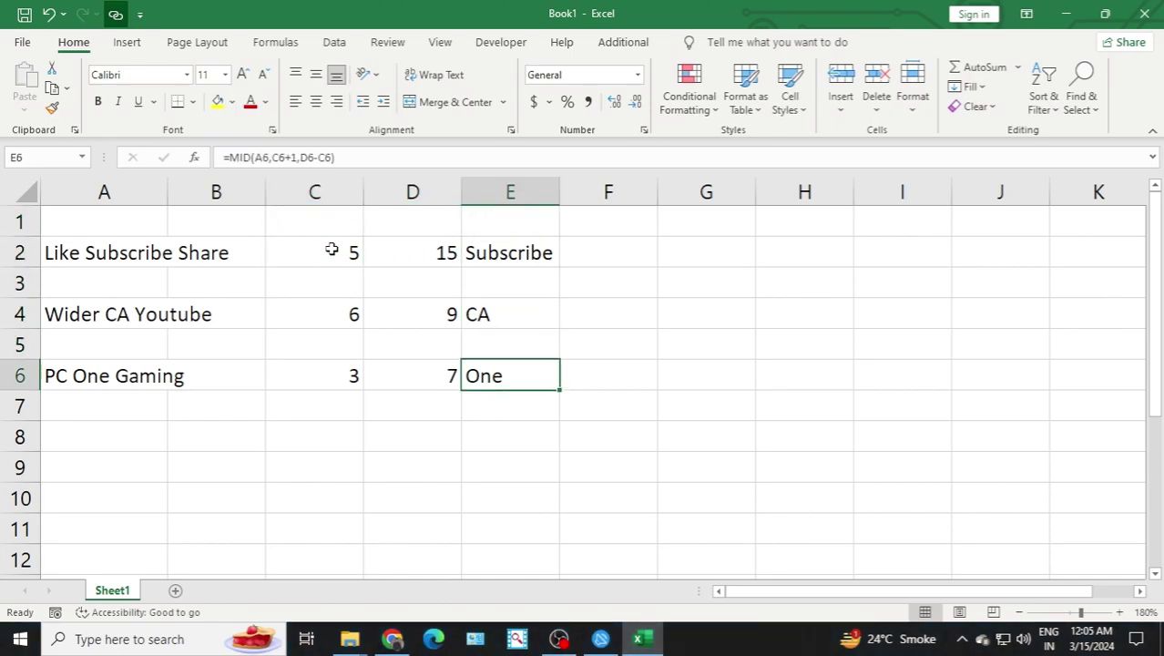
{"action": "key", "text": "Left"}
{"action": "key", "text": "Left"}
{"action": "key", "text": "Up"}
{"action": "key", "text": "Up"}
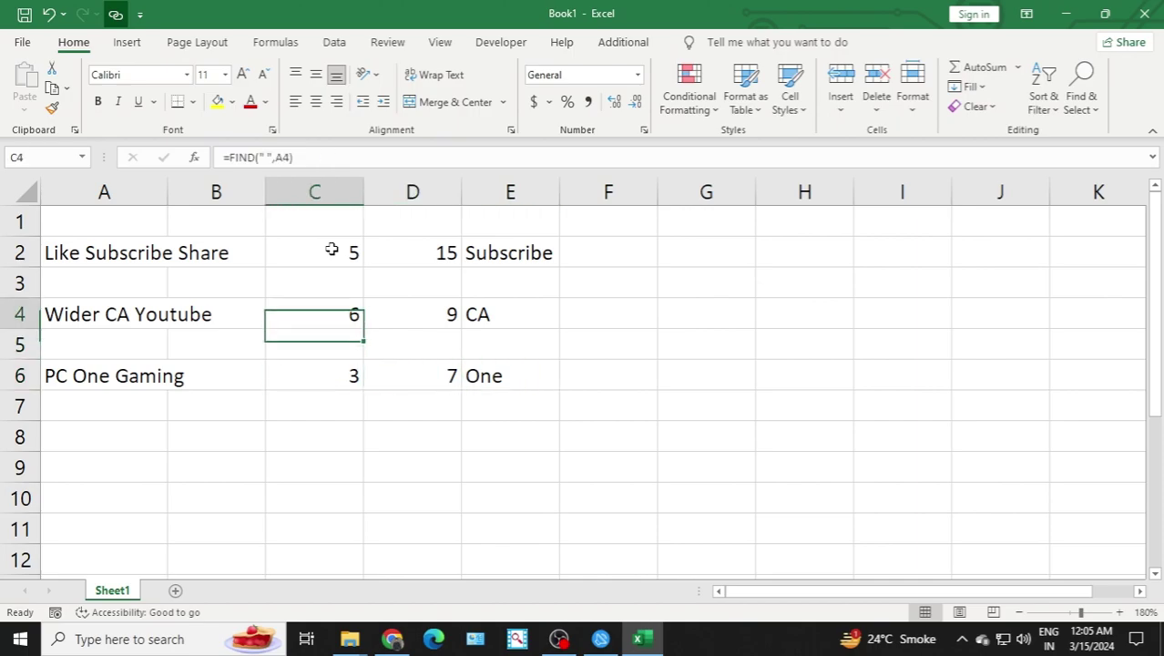